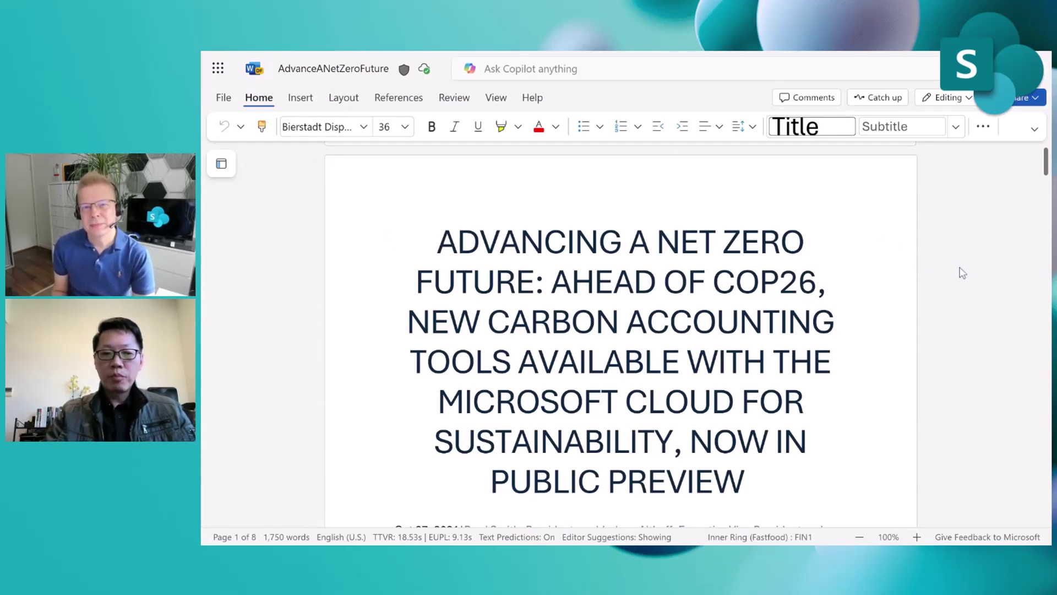
- Skim down the AdvanceANetZeroFuture article, then go back to the Contoso SharePoint site
scroll(979, 269, down, 5)
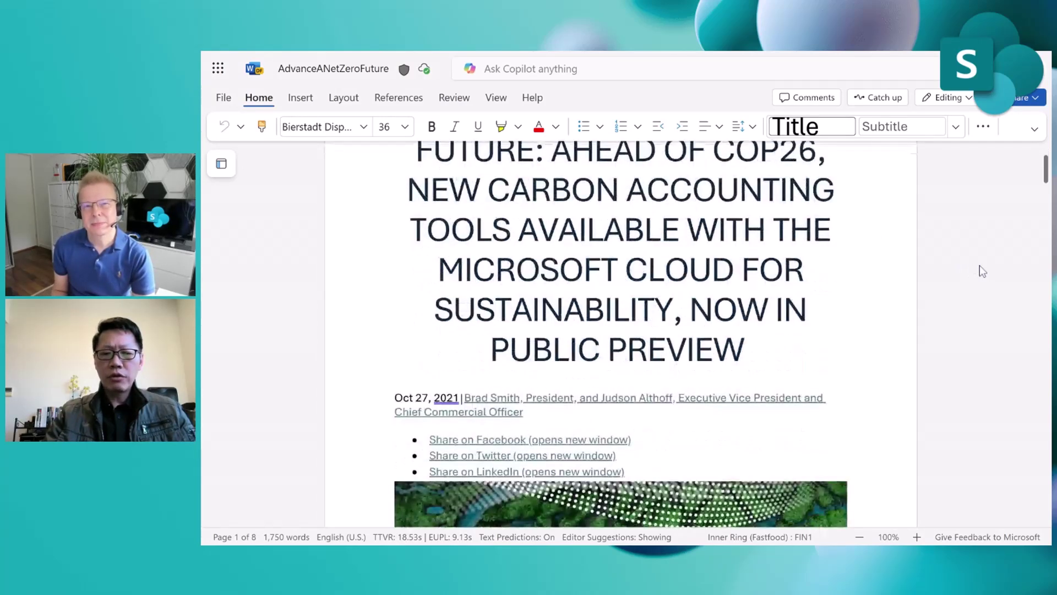
scroll(986, 266, down, 1)
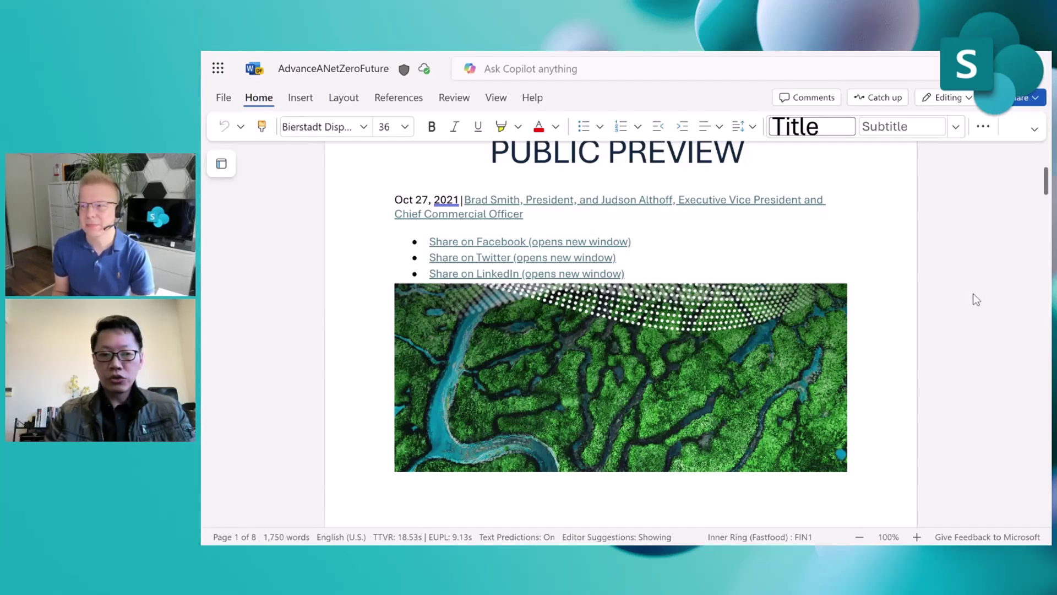
scroll(975, 299, down, 6)
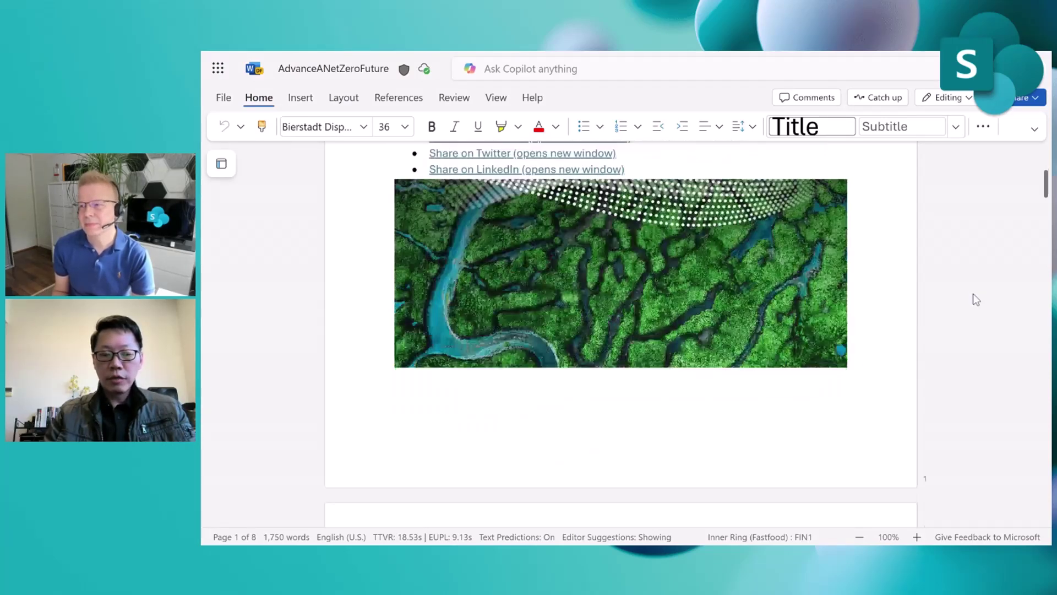
scroll(973, 294, down, 6)
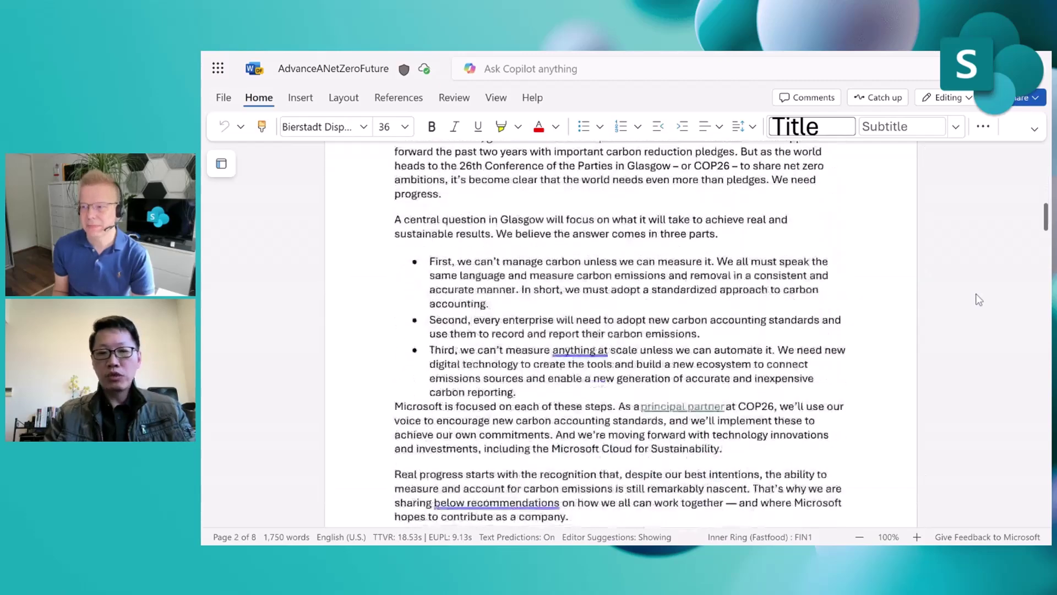
scroll(996, 299, down, 2)
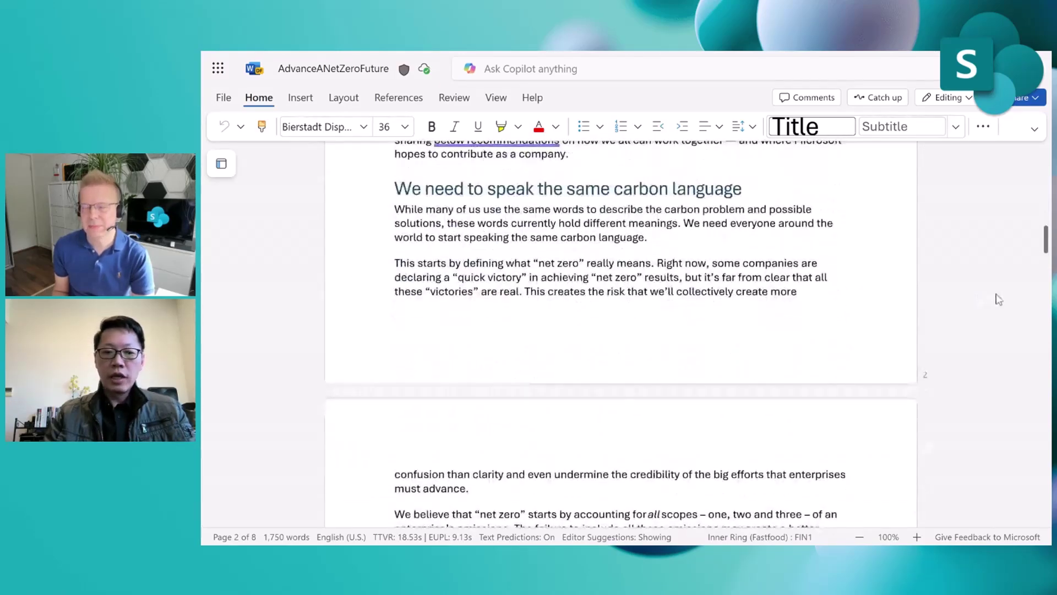
scroll(999, 299, down, 12)
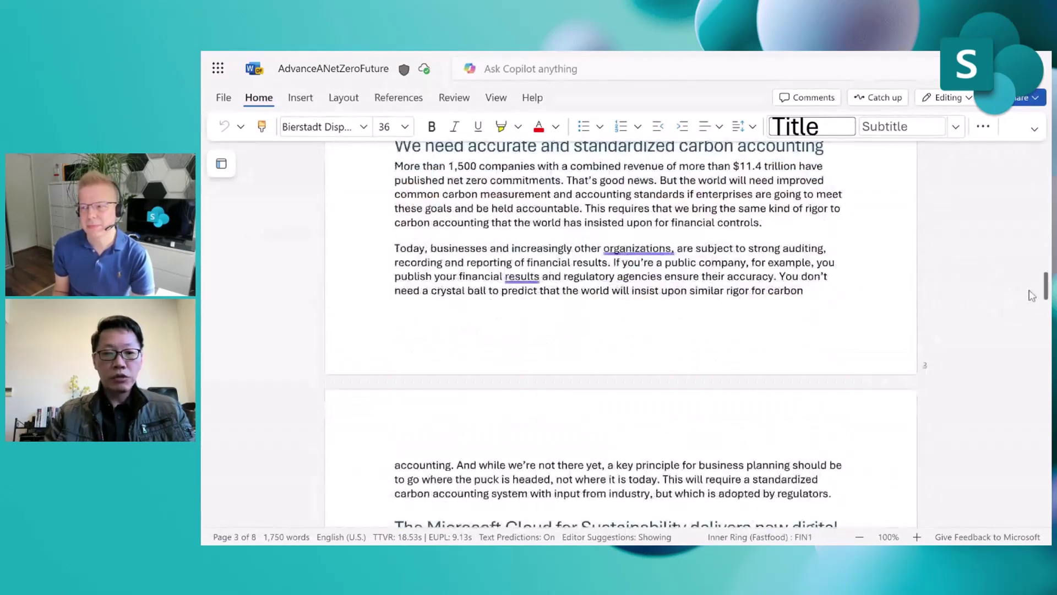
scroll(1031, 296, down, 5)
scroll(1032, 295, down, 15)
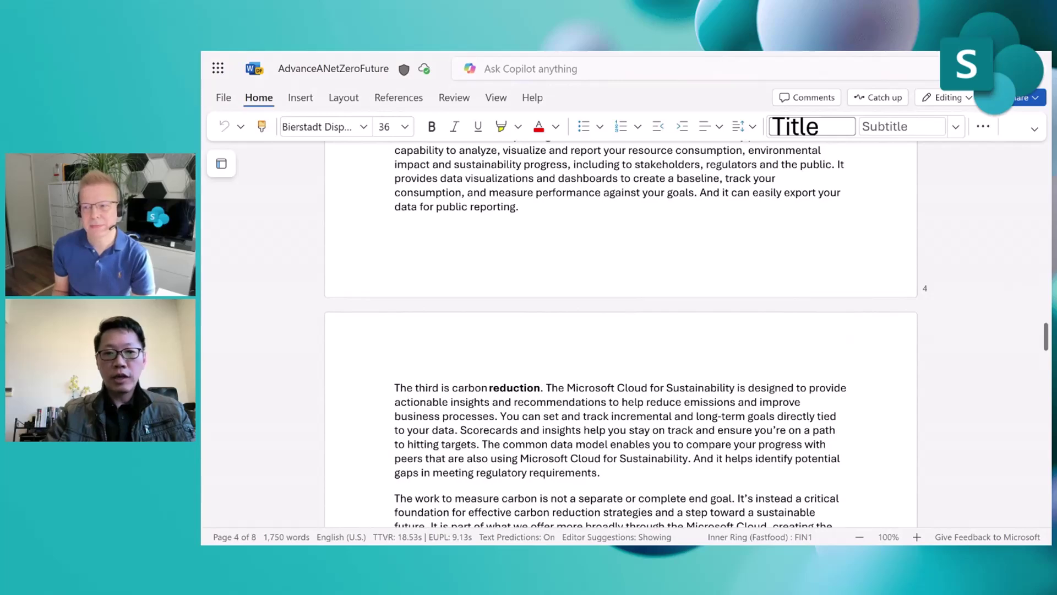
key(alt+Left)
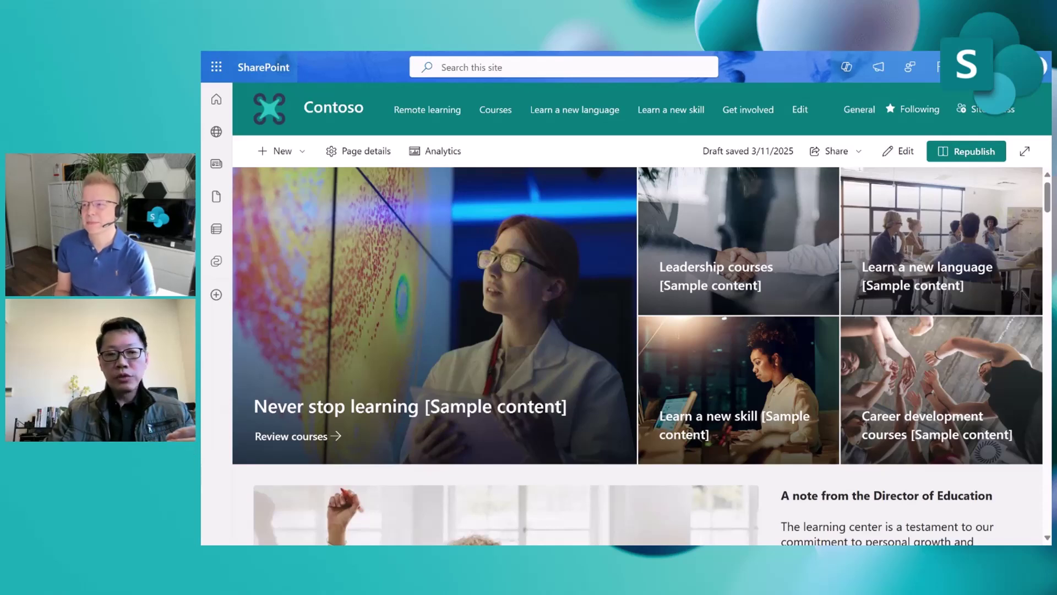
- Start a new Page with Copilot from the + New menu, keeping News post selected
click(280, 150)
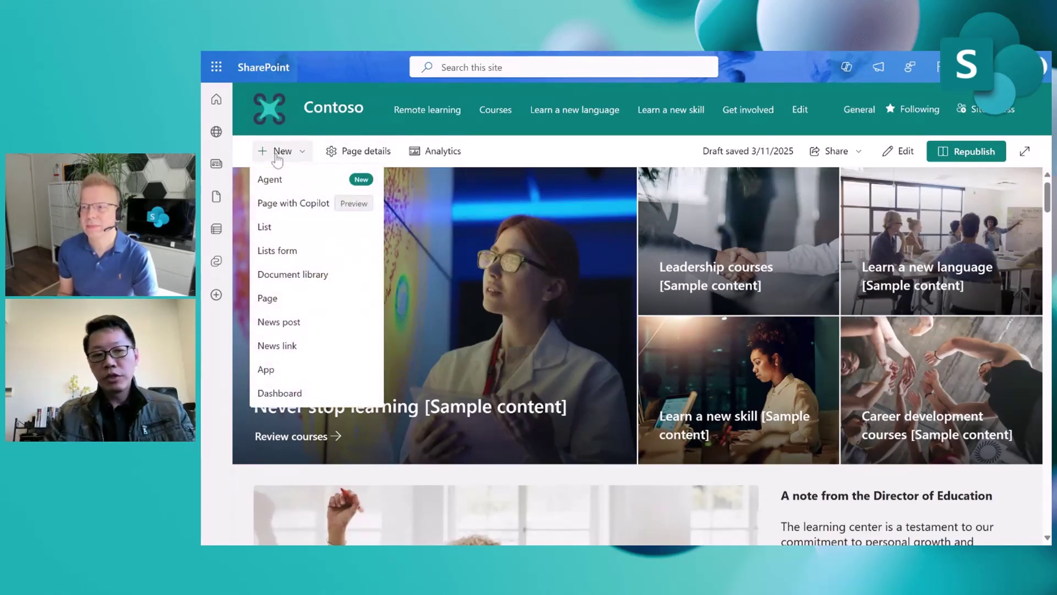
click(287, 205)
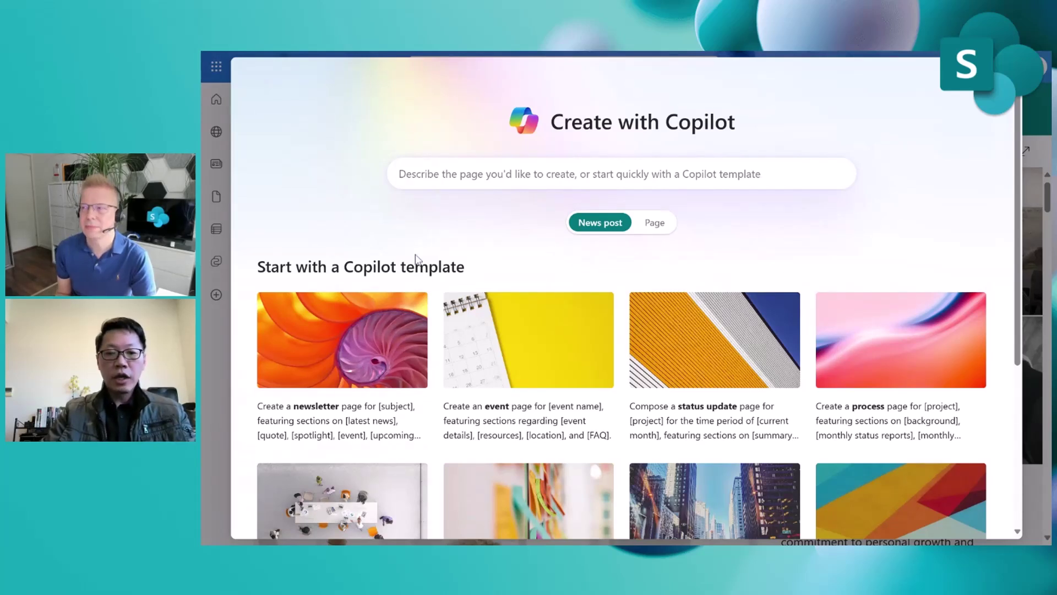
- Choose the newsletter template and attach AdvanceANetZeroFuture.docx as a source file
click(370, 333)
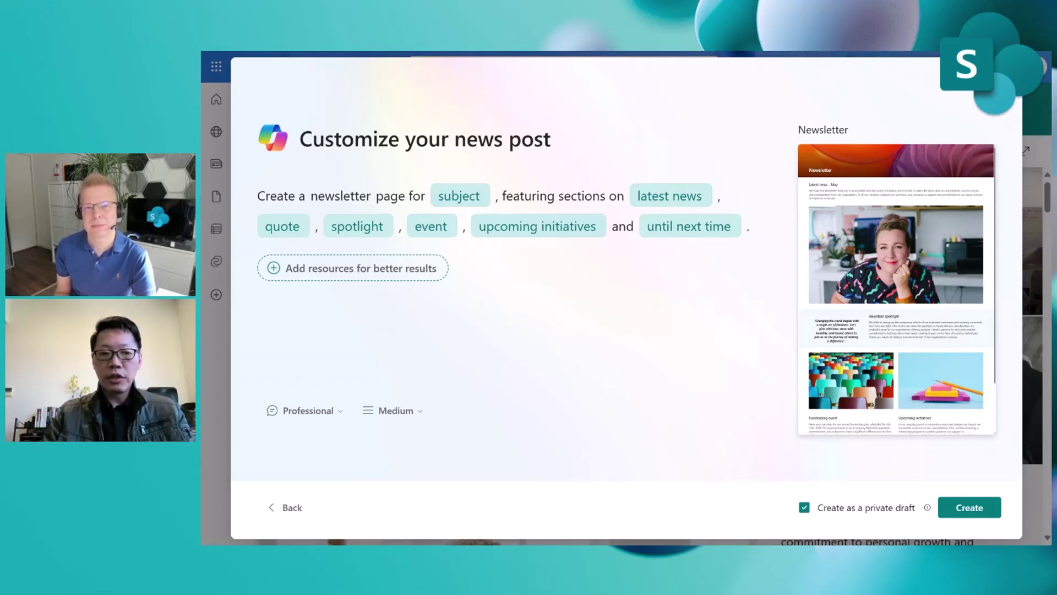
click(352, 271)
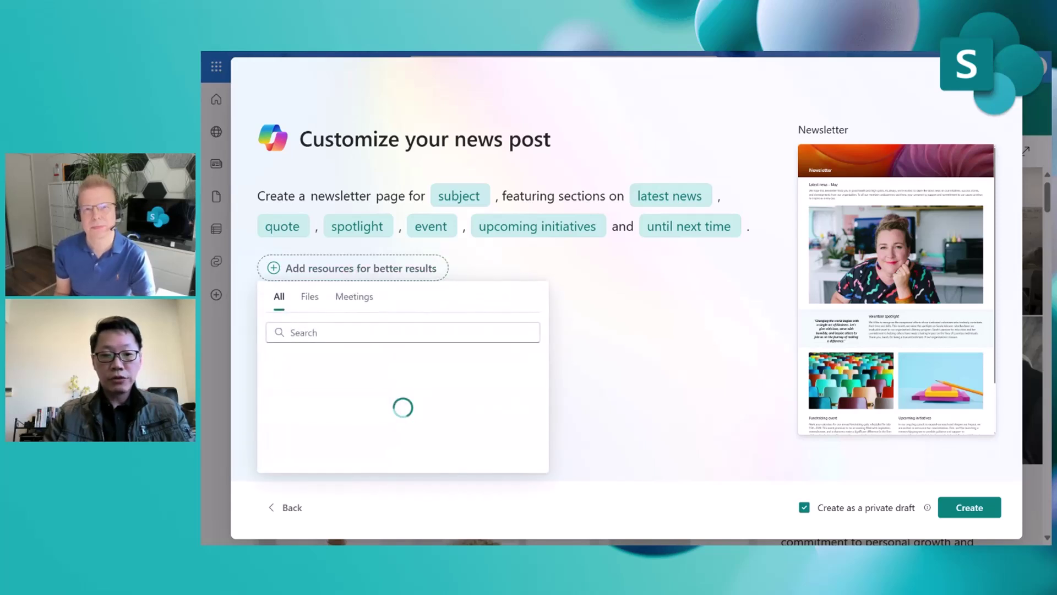
text(advance)
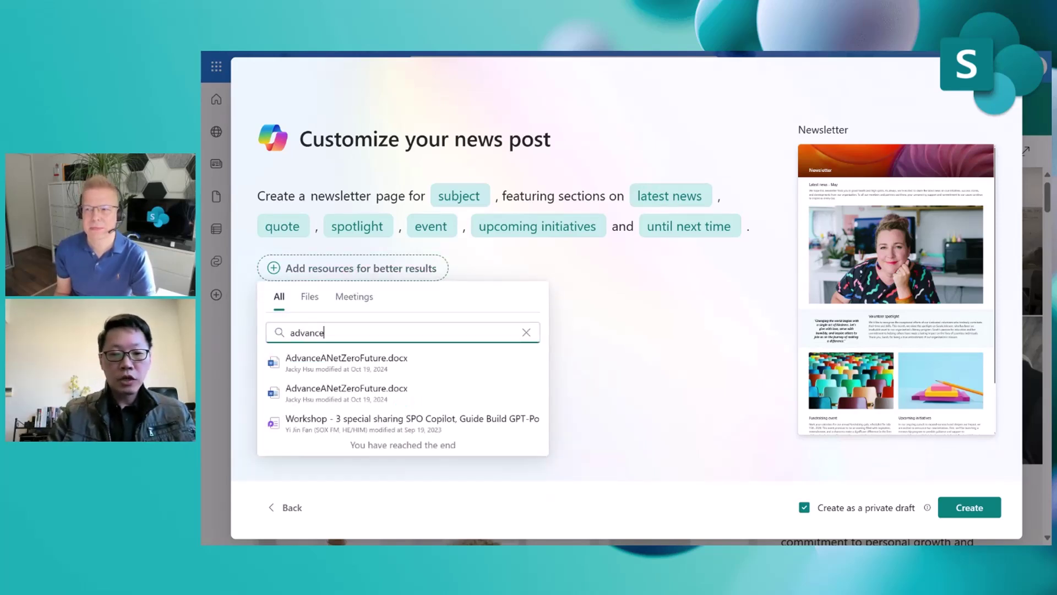
click(407, 359)
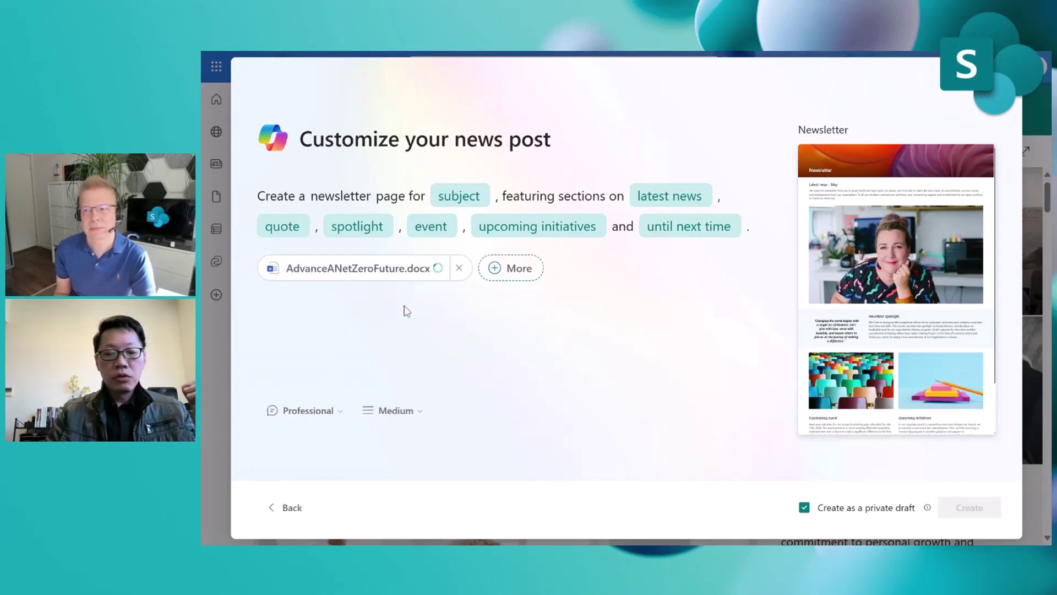
- Attach Understanding Climate Change.pptx as a second source file
click(501, 272)
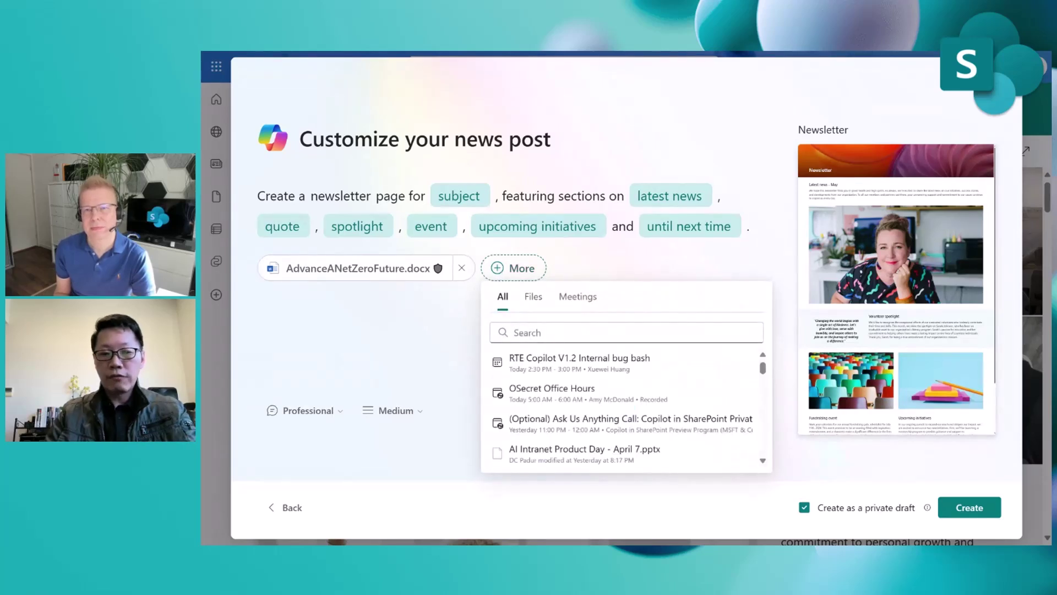
click(550, 332)
text(clima)
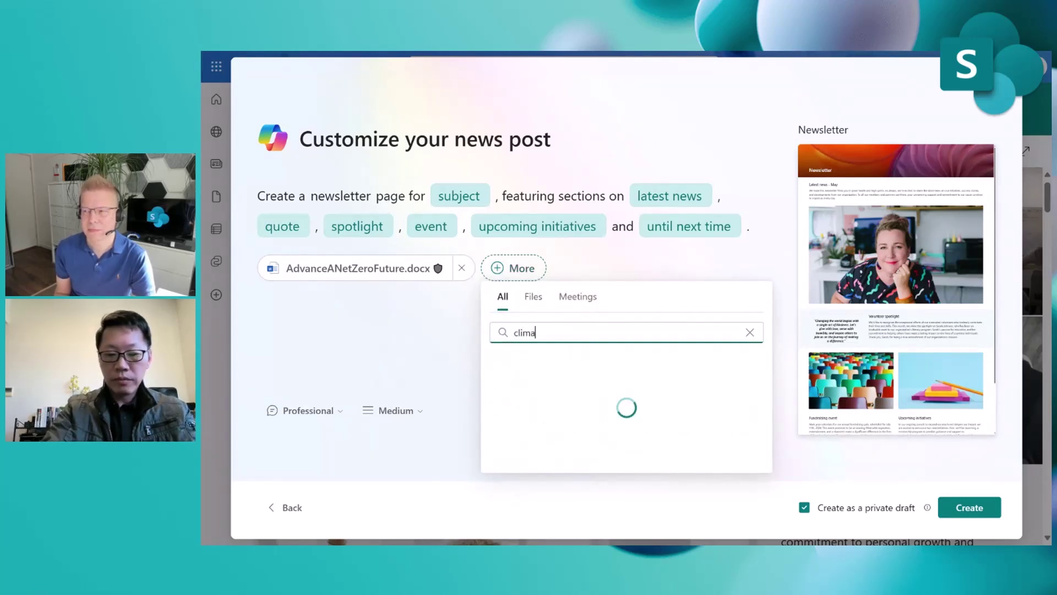
text(te change)
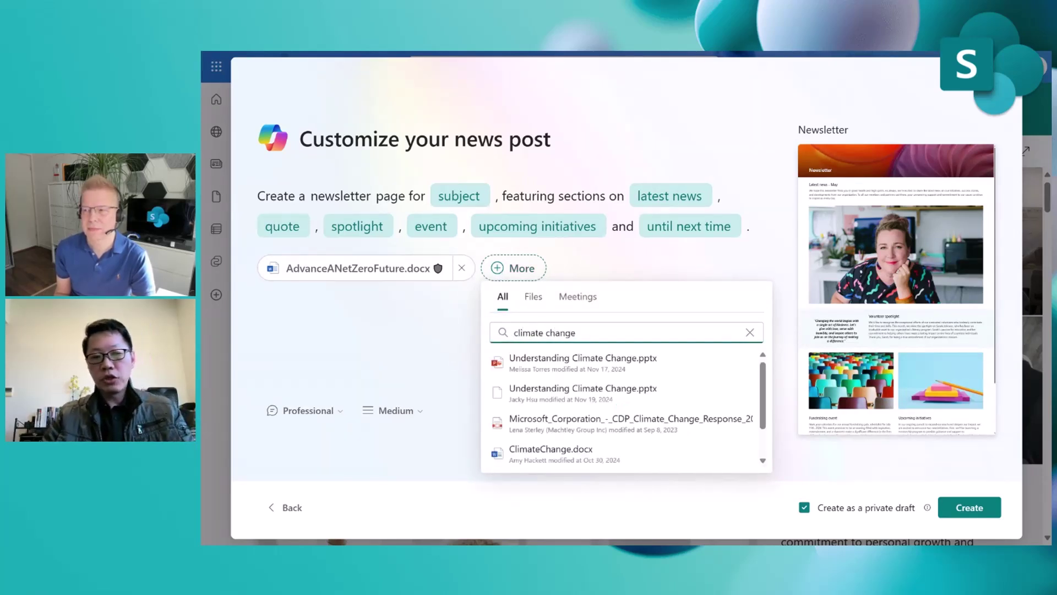
click(566, 359)
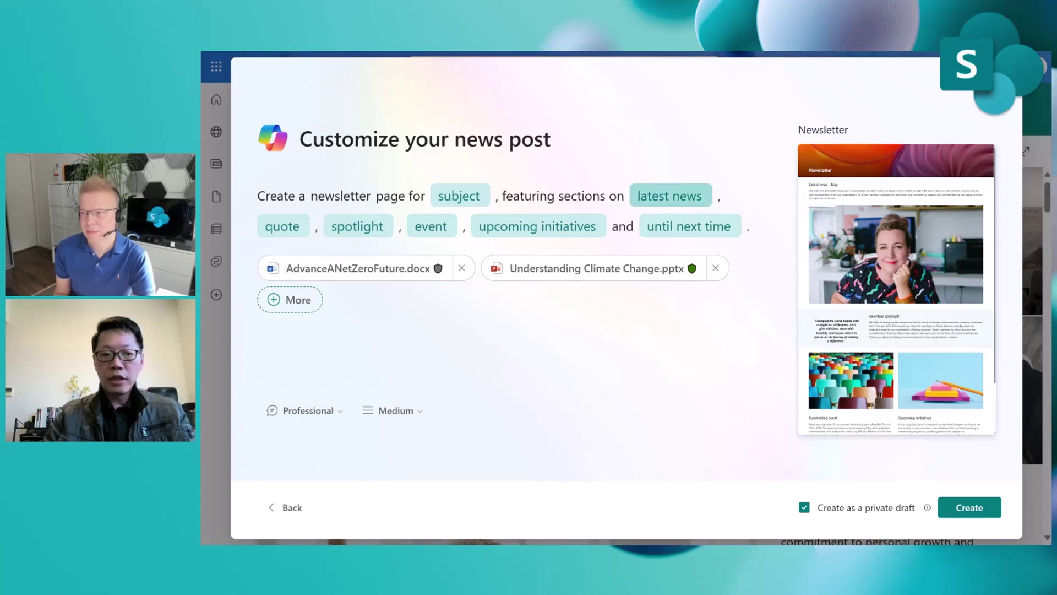
click(669, 196)
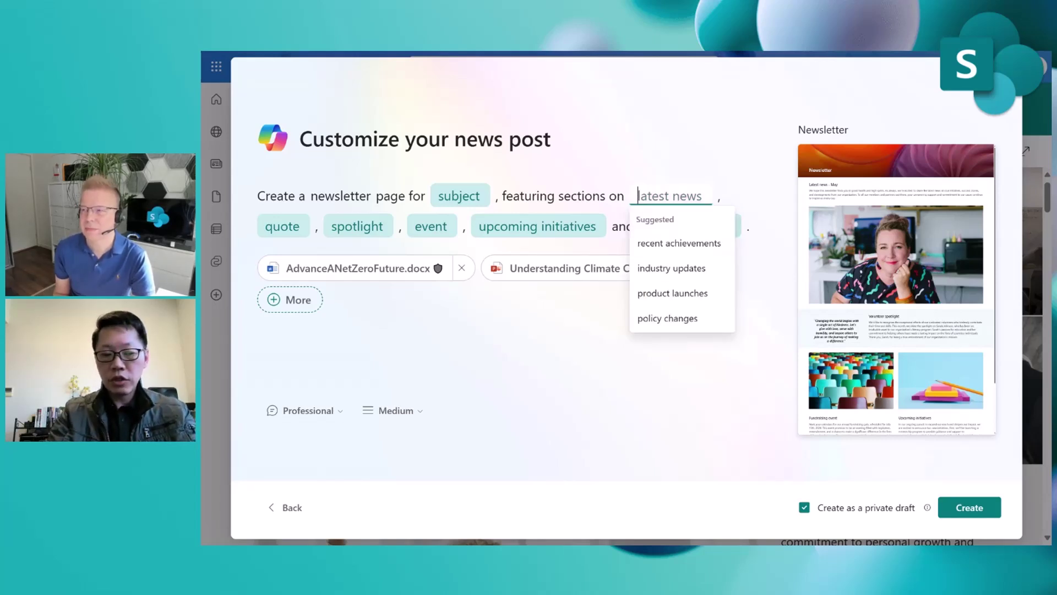
- Keep 'product announcement' for latest news and set the spotlight topic to 'understand climate change in table'
text(product ann)
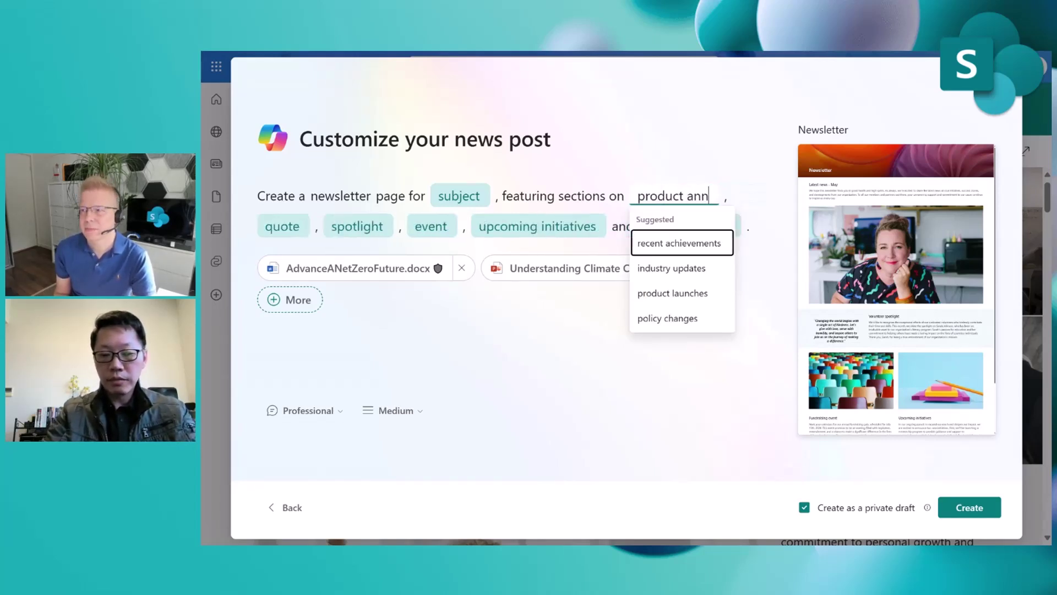
text(ouncement)
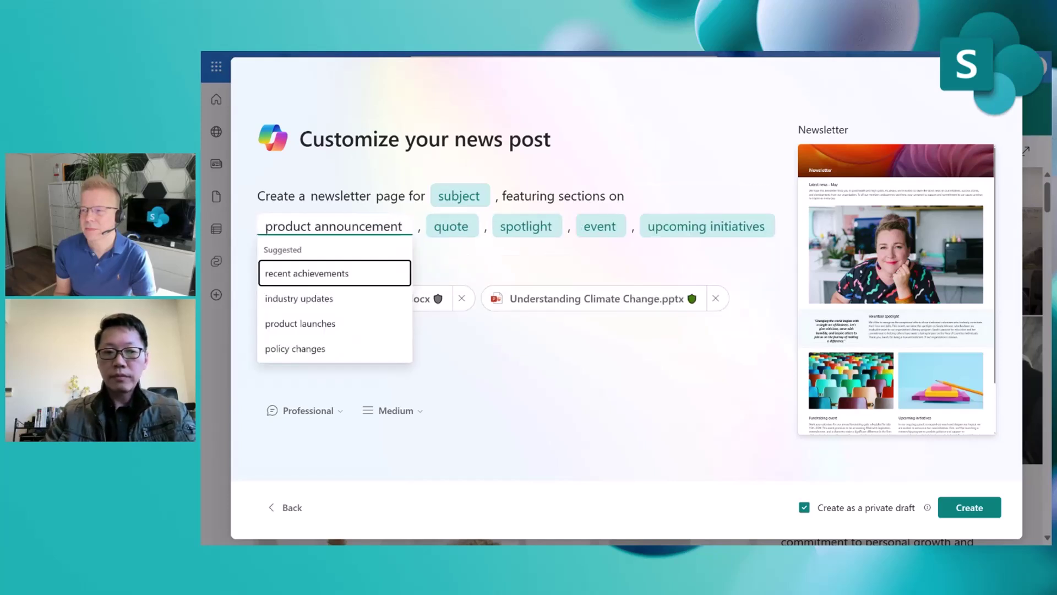
click(518, 263)
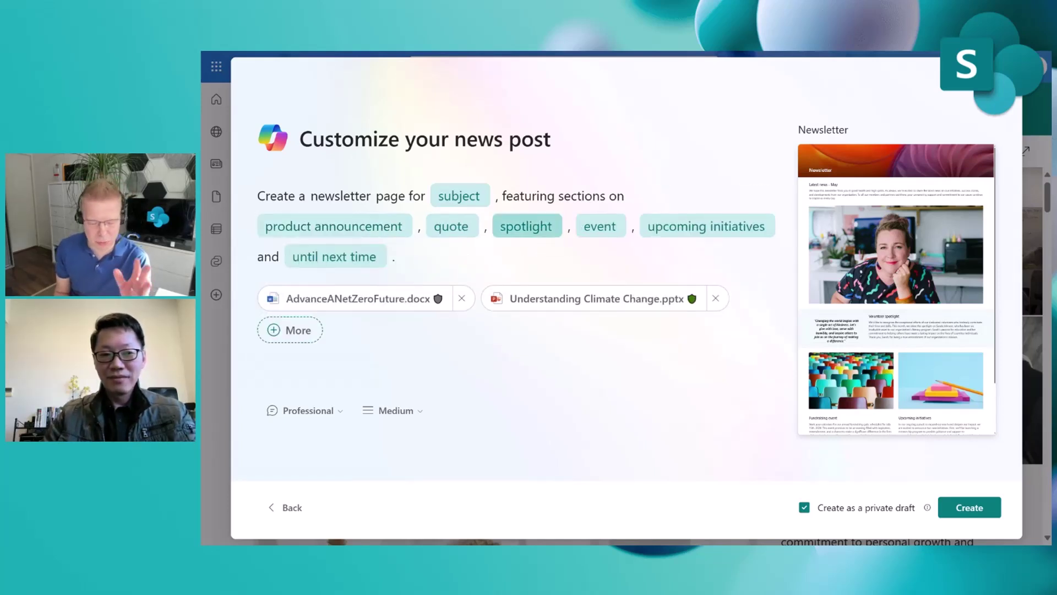
click(526, 226)
text(underst)
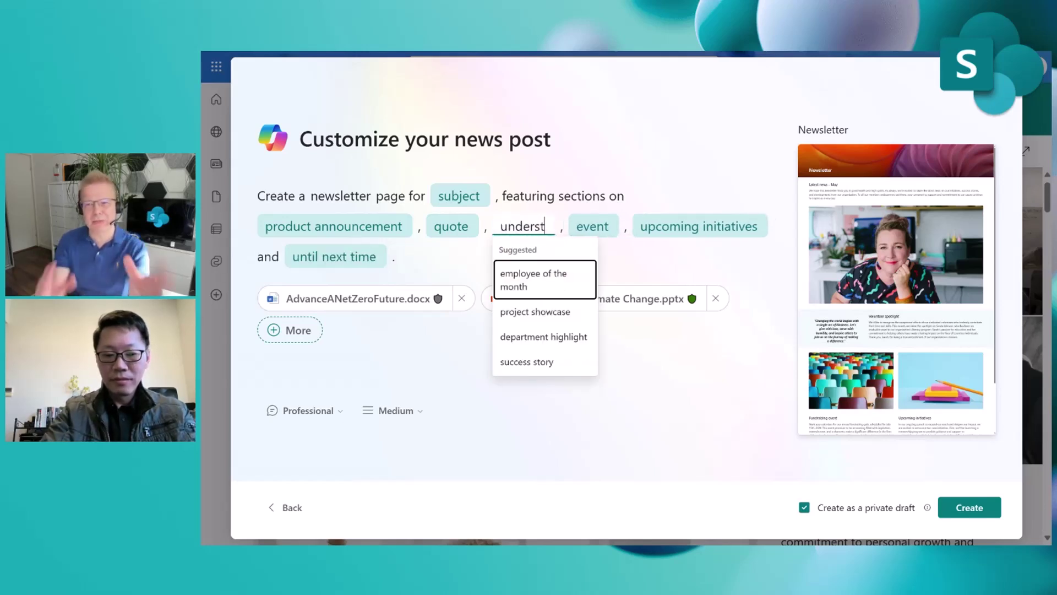
text(and climate)
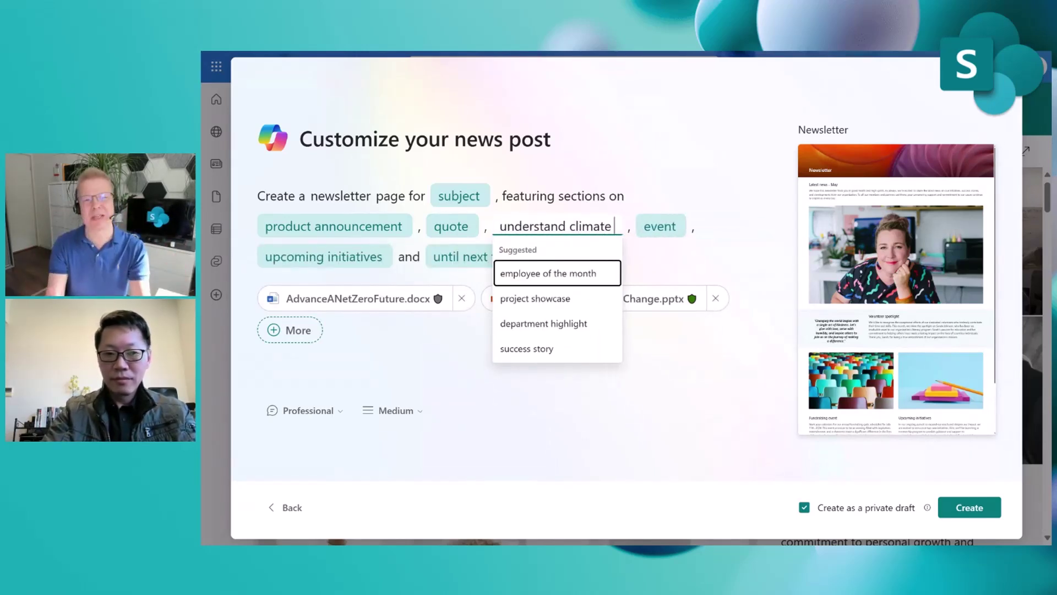
text( change in table)
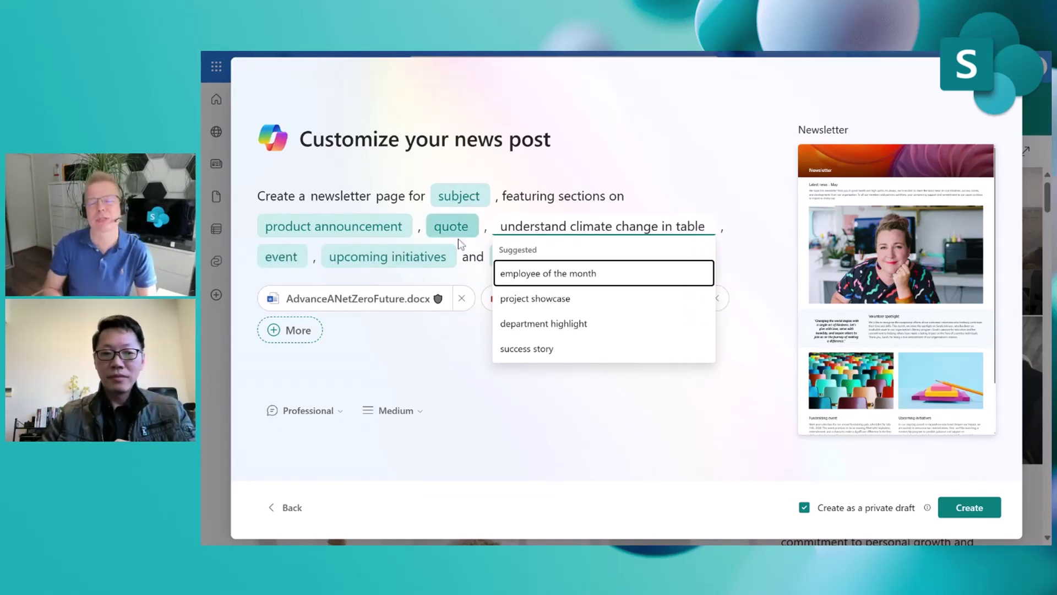
click(385, 256)
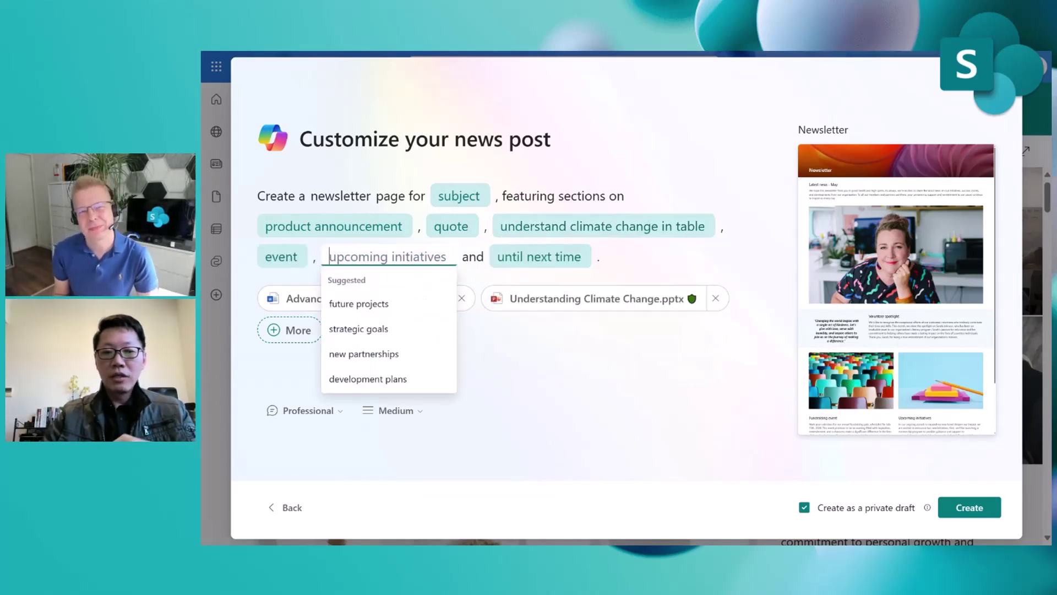
- Replace the upcoming initiatives and closing topics with 'digital tools' and 'ecosystem'
click(644, 263)
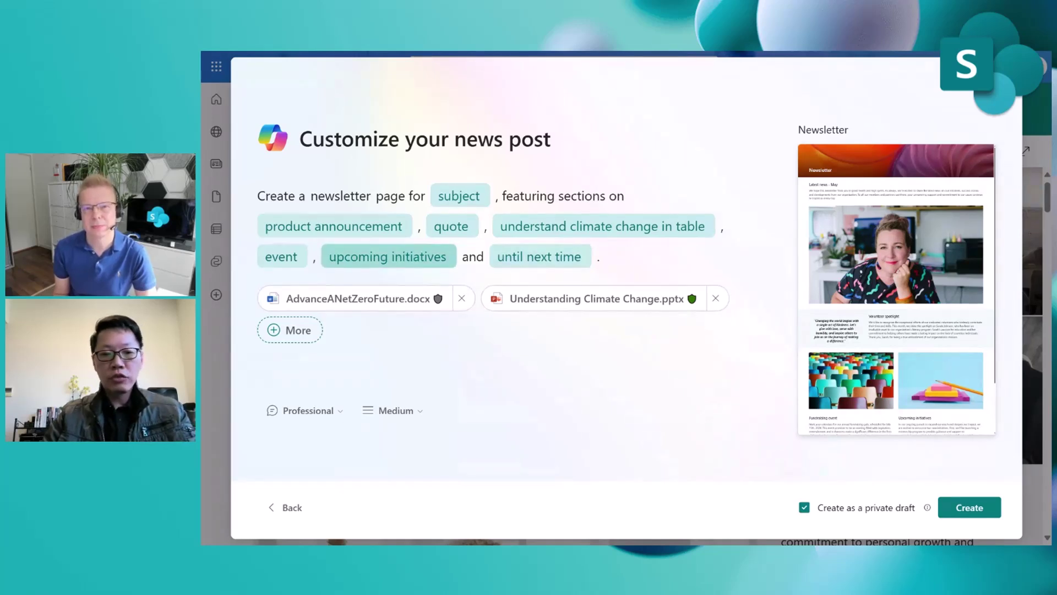
click(388, 257)
text(di)
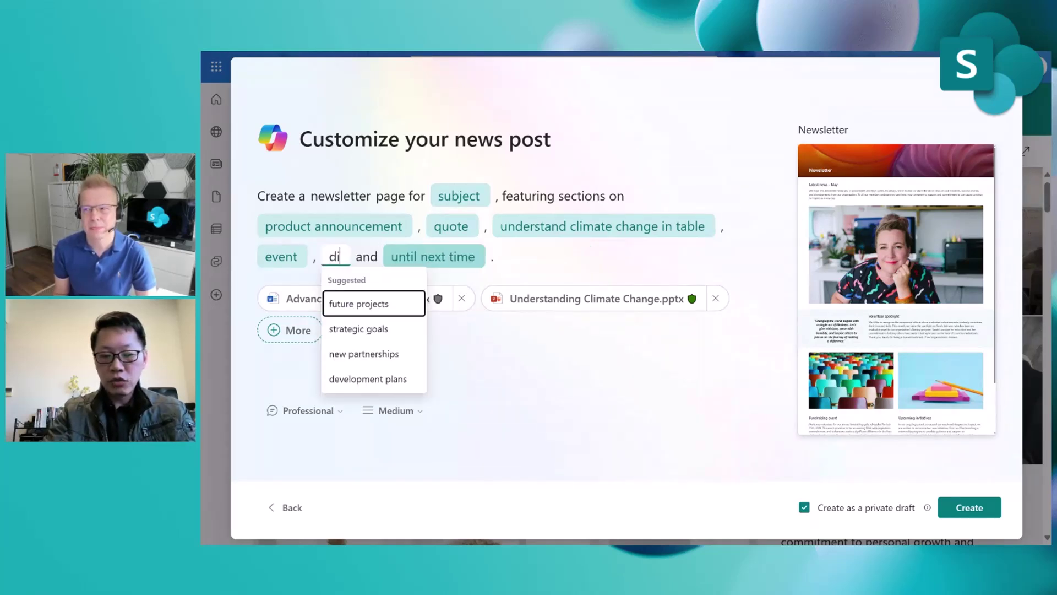
text(gital tools)
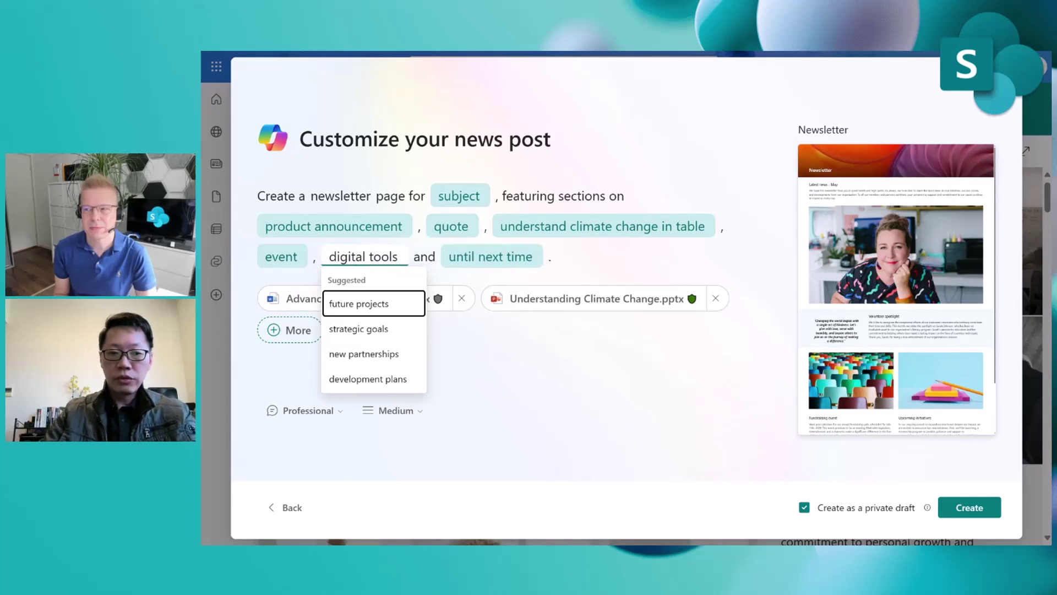
key(Tab)
text(ec)
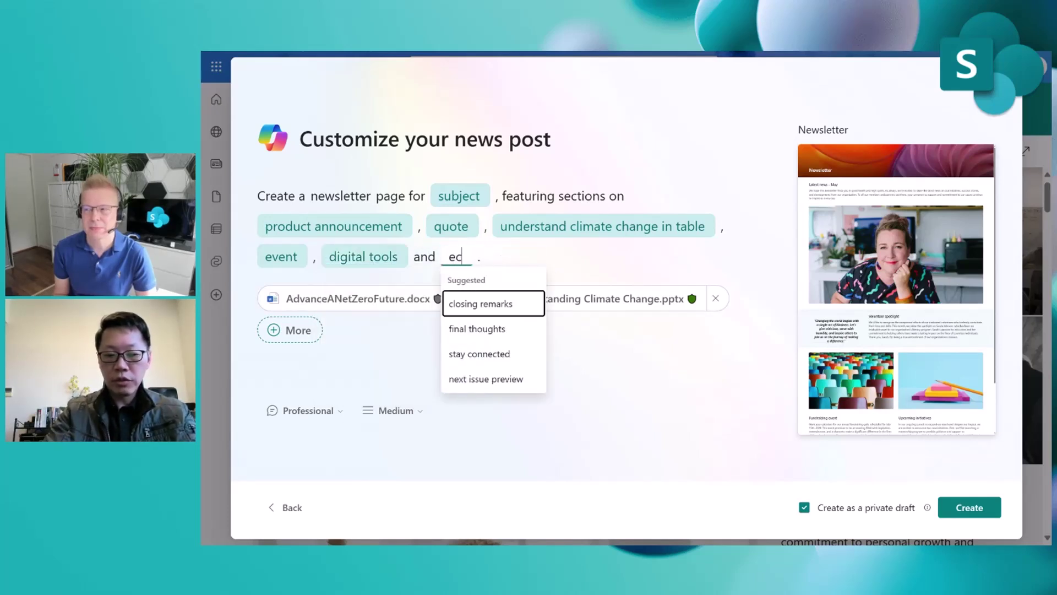
text(osystem)
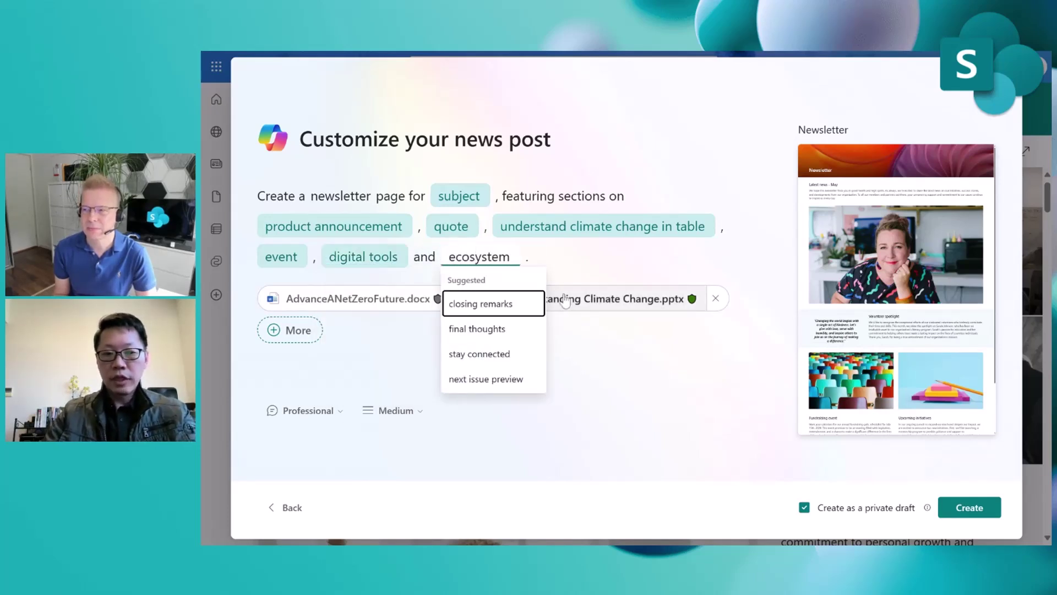
click(583, 336)
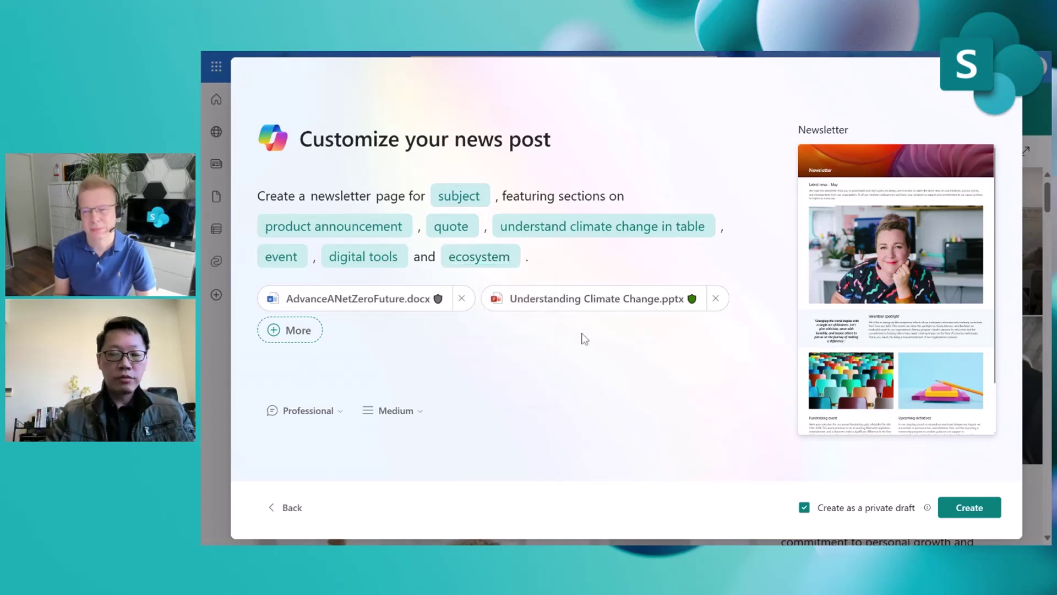
- Leave tone at Professional and length at Medium, then create the newsletter post
click(329, 417)
click(394, 410)
click(567, 397)
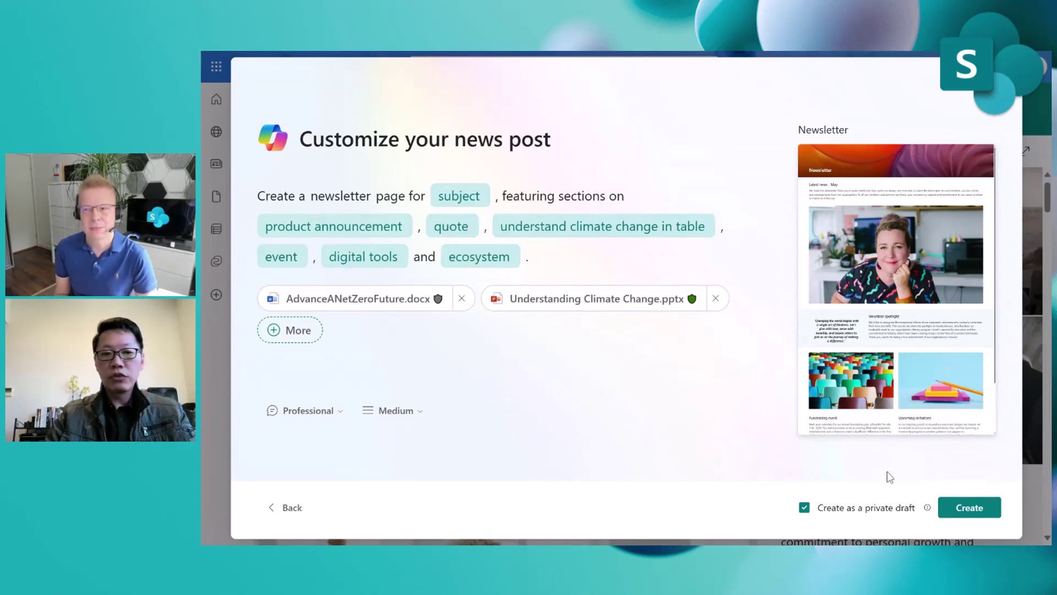
click(972, 507)
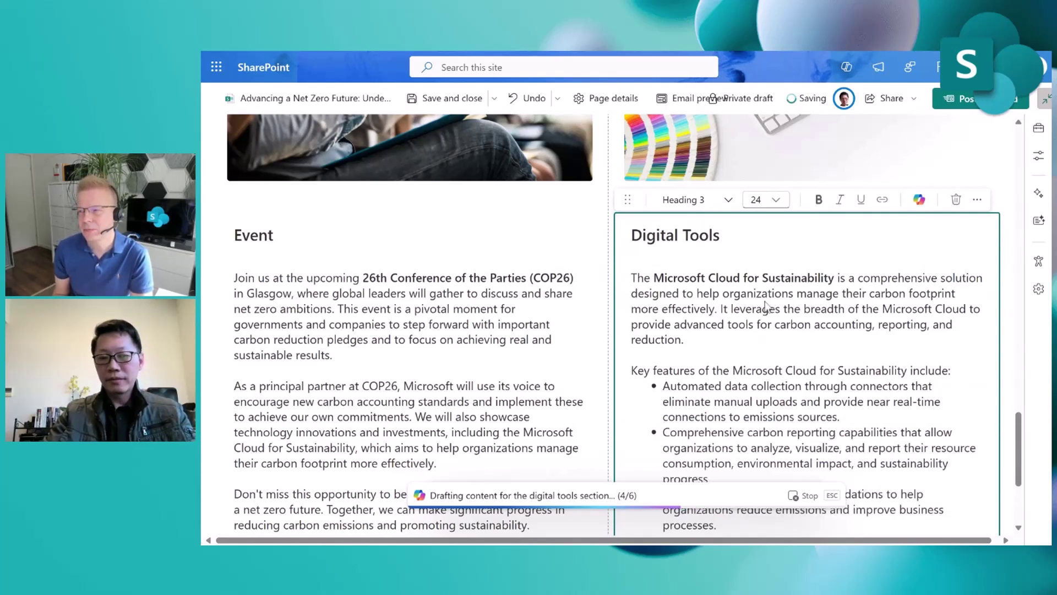
- Scroll to the finished Ecosystem section and keep Copilot's generated draft
scroll(765, 306, down, 3)
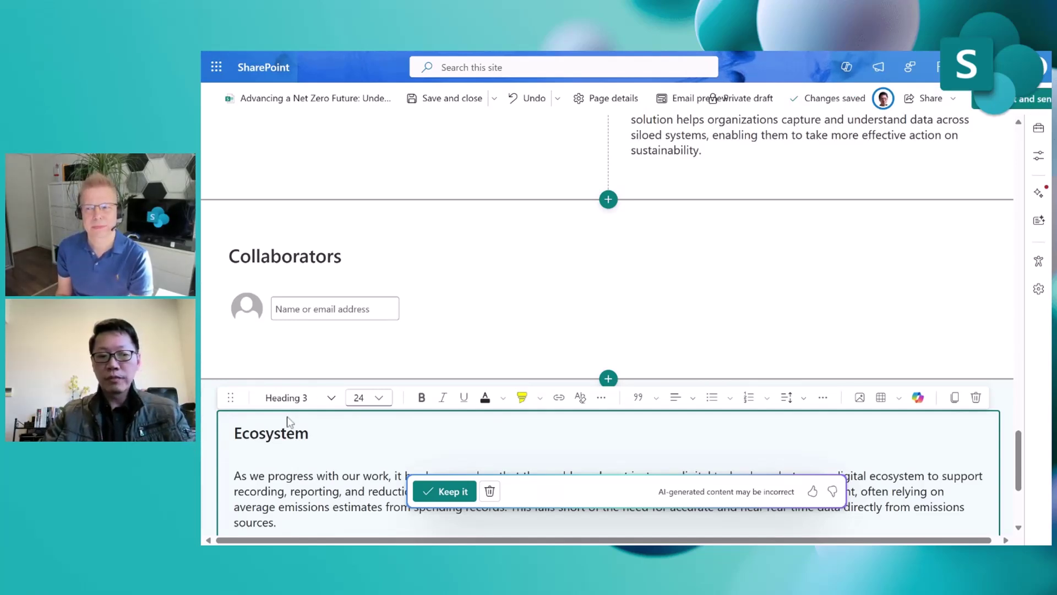
click(444, 492)
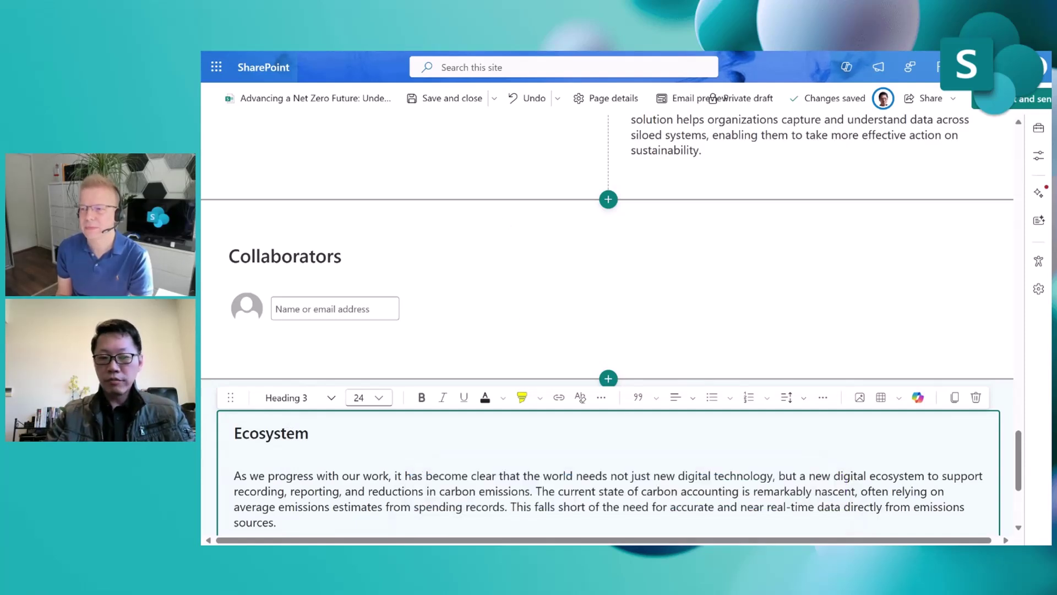
- Replace the Ecosystem opening paragraph with Copilot's 'Make it shorter' rewrite
scroll(607, 322, down, 3)
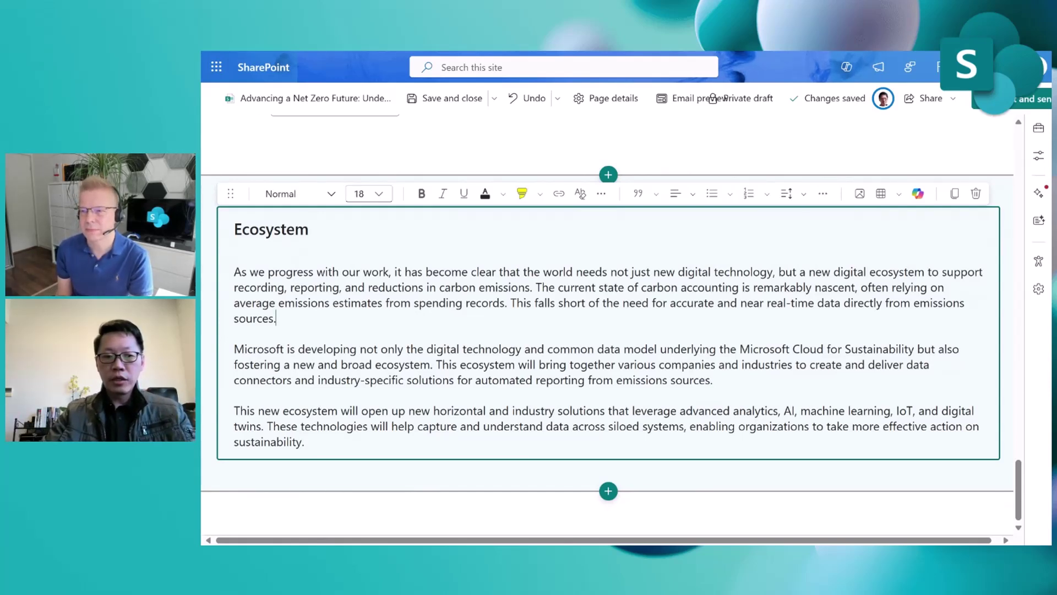
drag(276, 318, 234, 271)
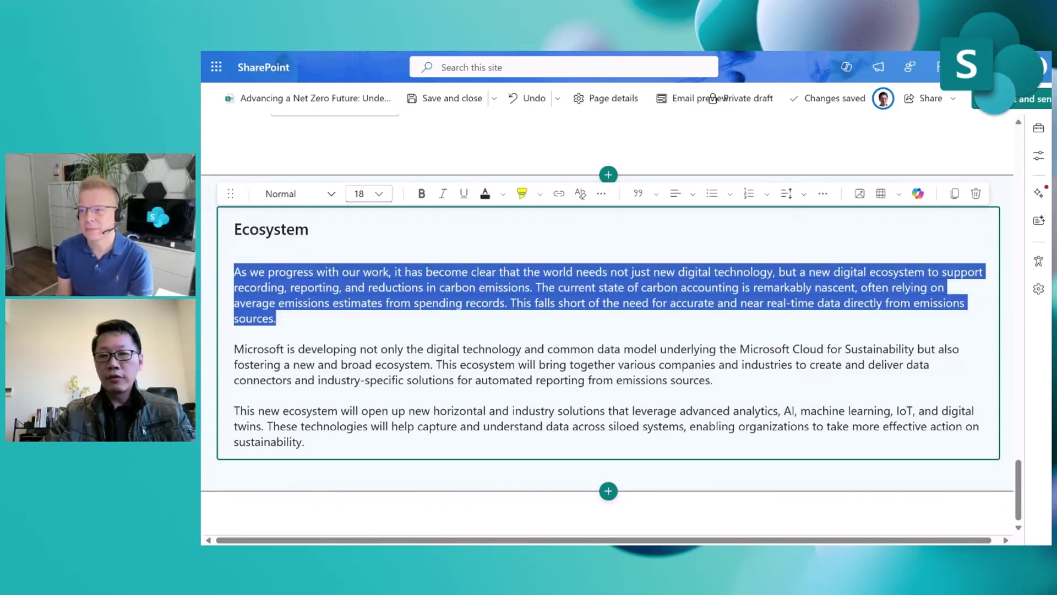
click(923, 200)
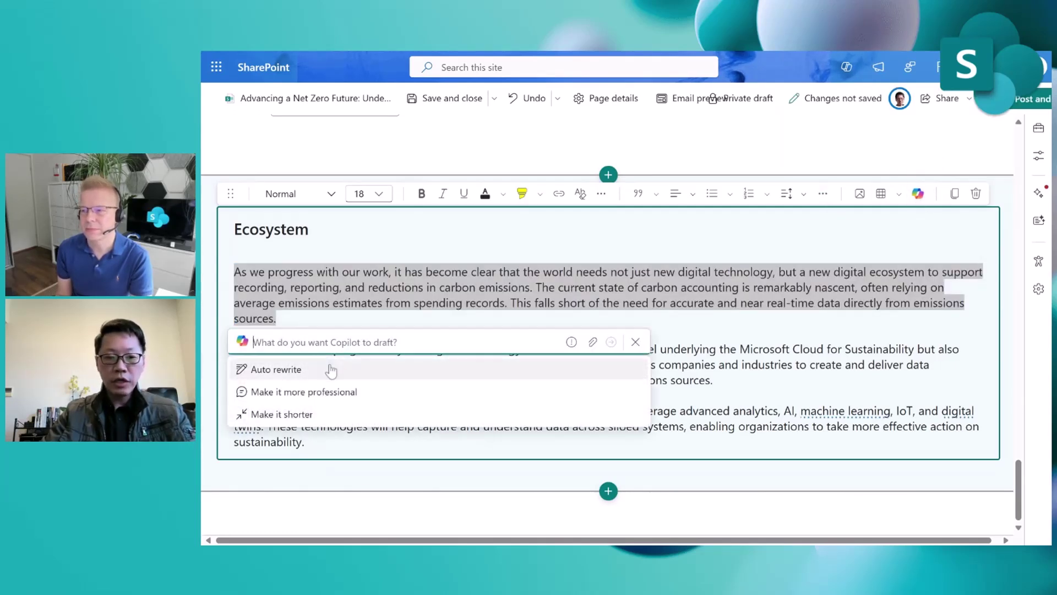
click(314, 415)
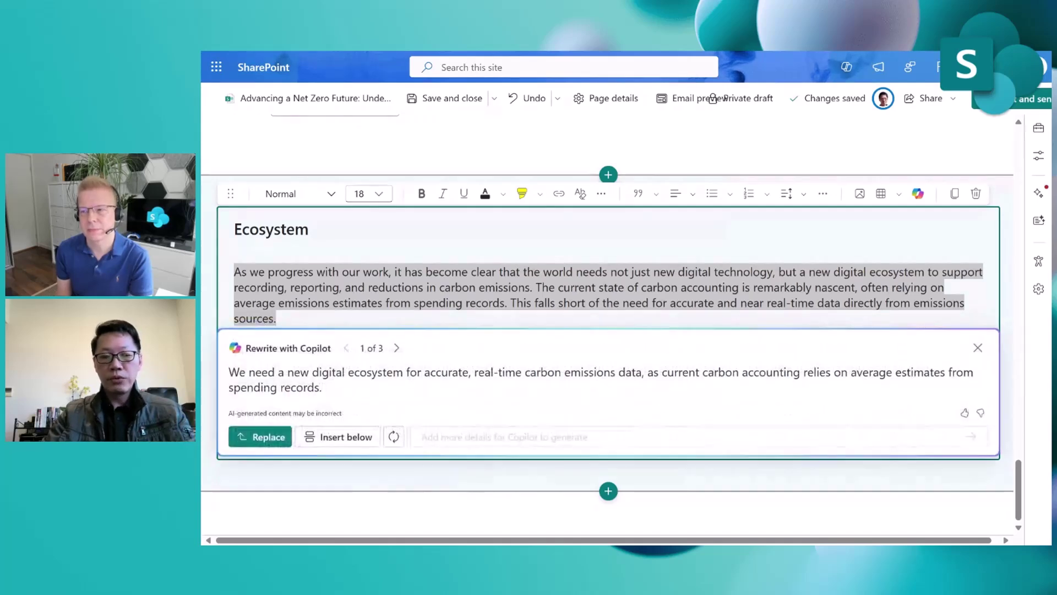
click(269, 437)
click(545, 365)
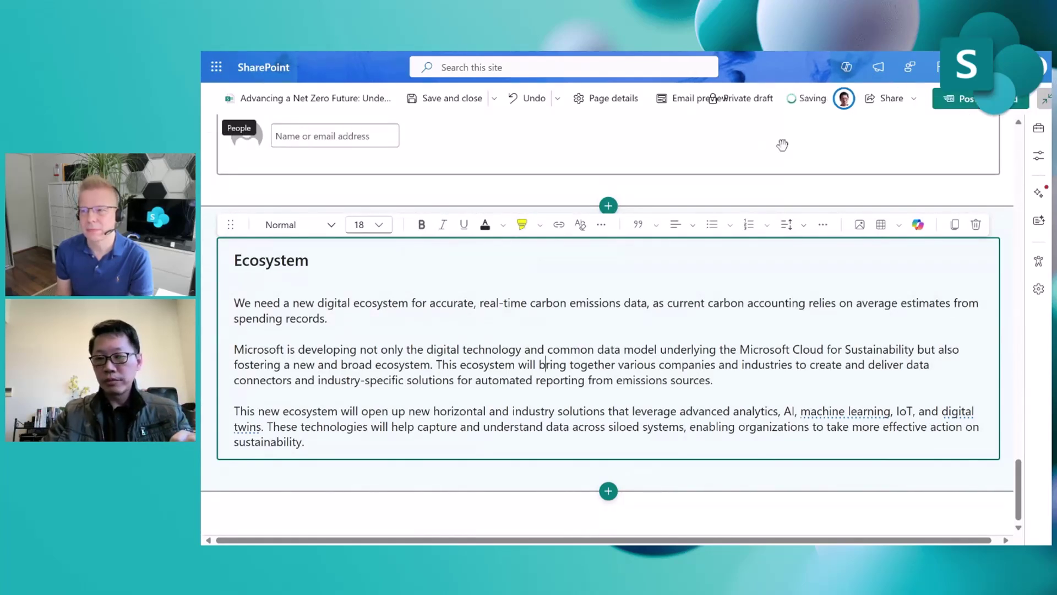
click(1040, 194)
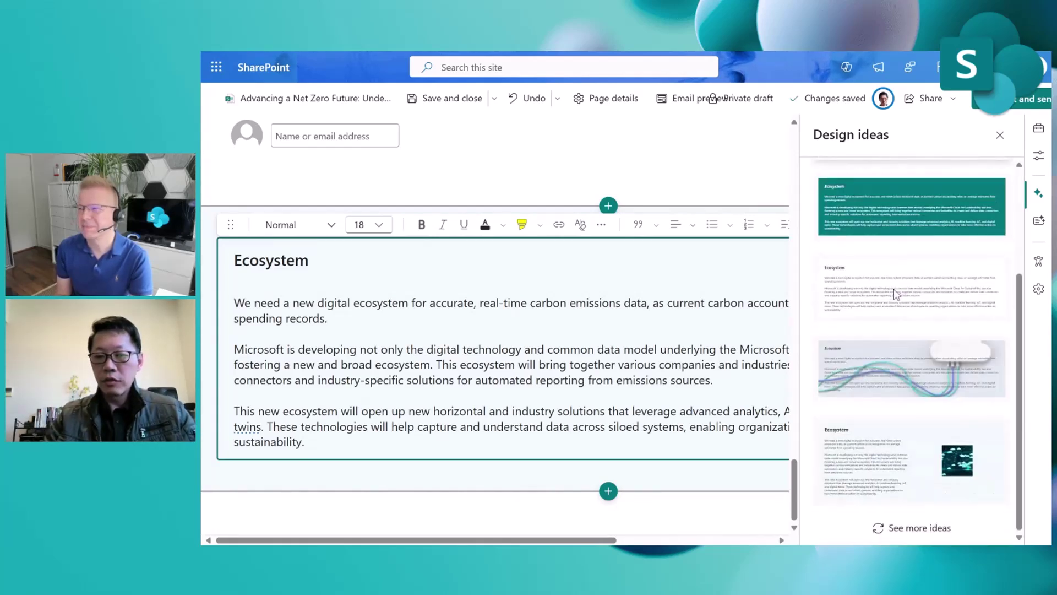
scroll(894, 293, up, 3)
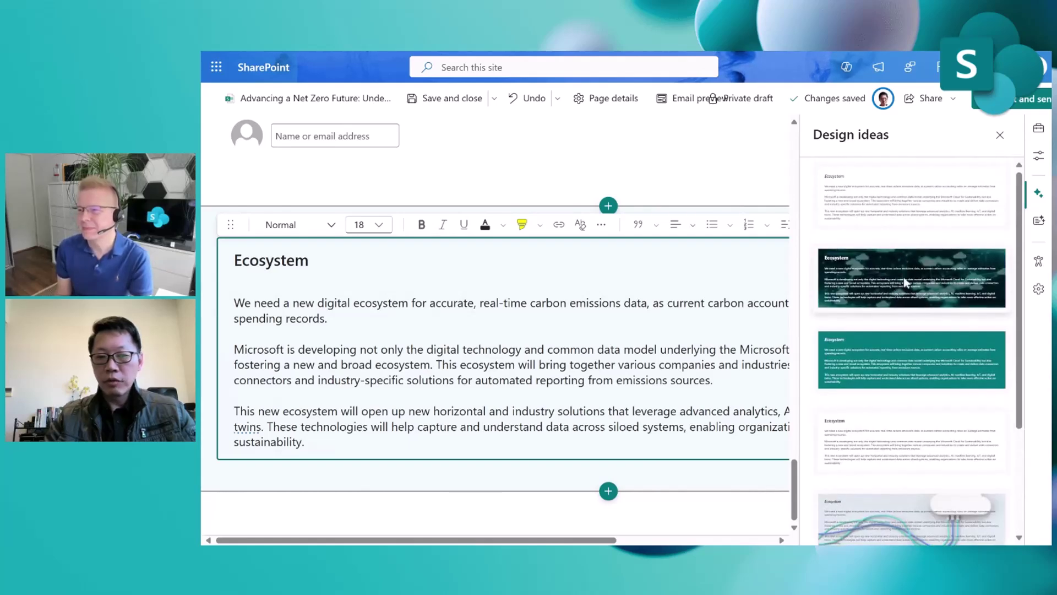
click(903, 276)
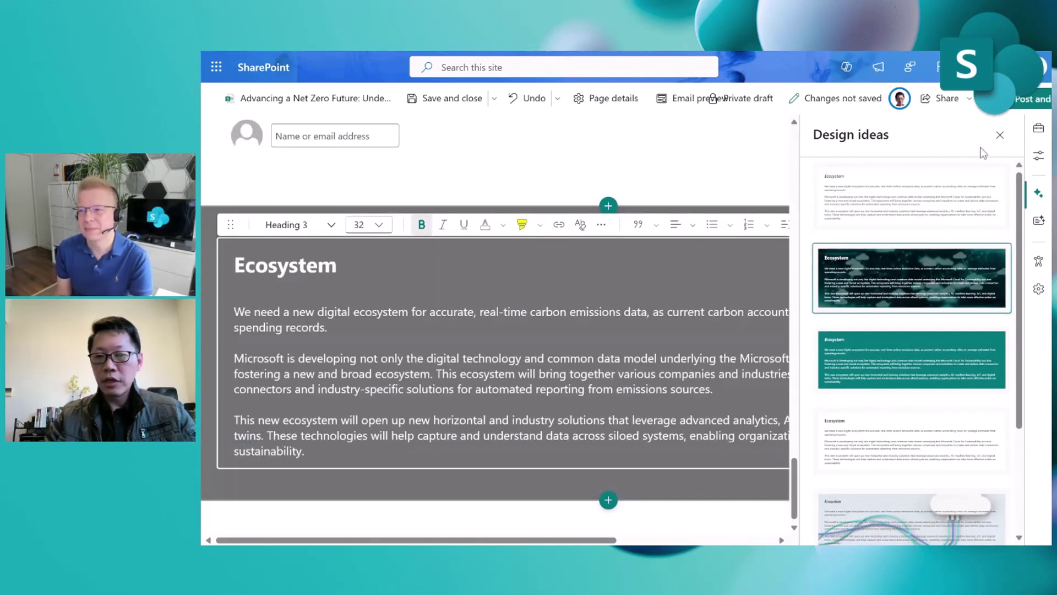
click(1000, 136)
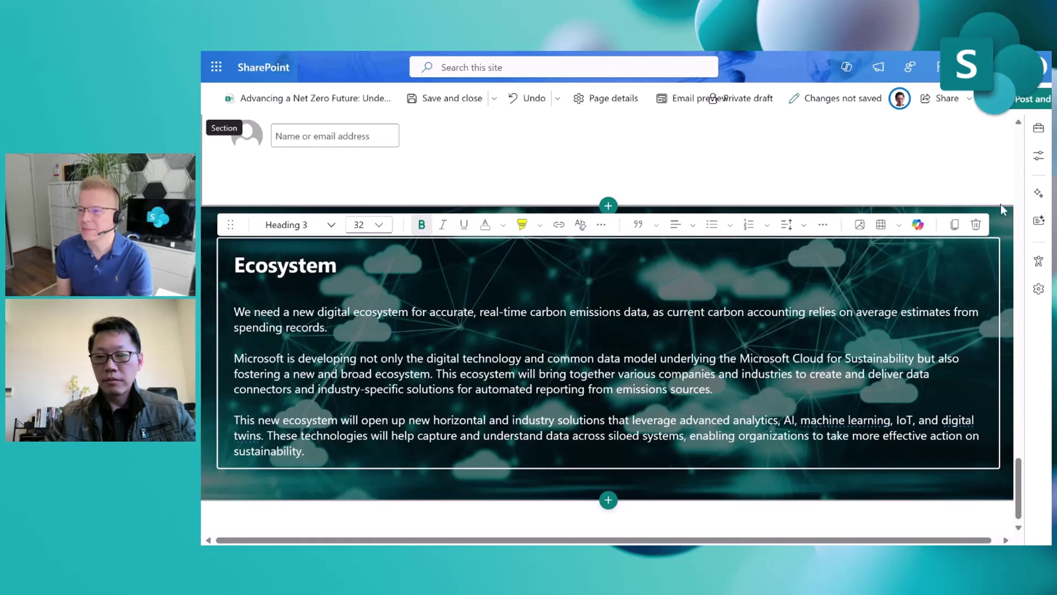
click(1008, 225)
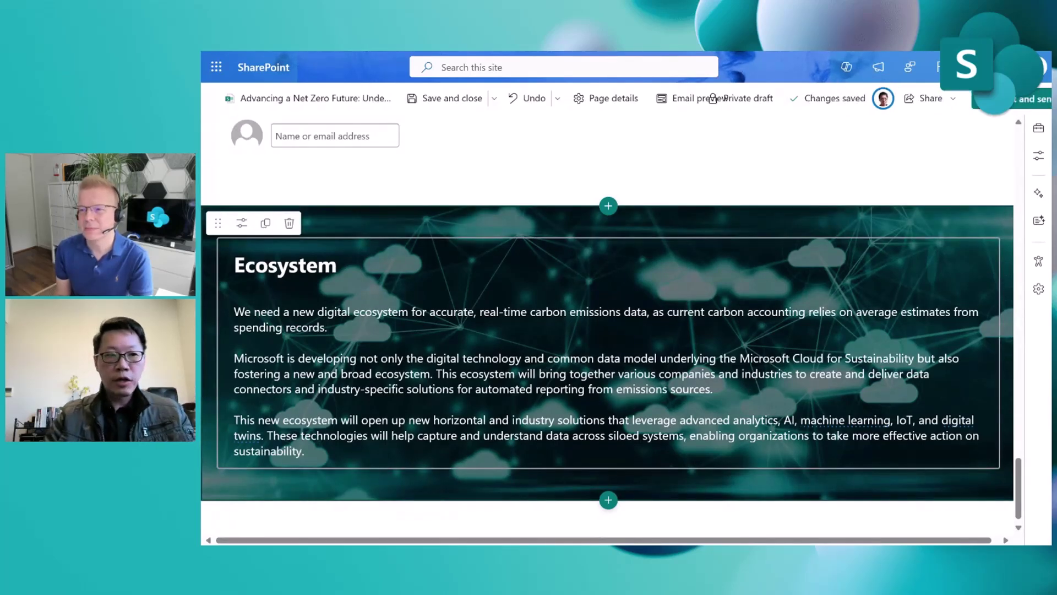
- Scroll to the top of the draft and reload to return to the Contoso home page
scroll(776, 344, up, 15)
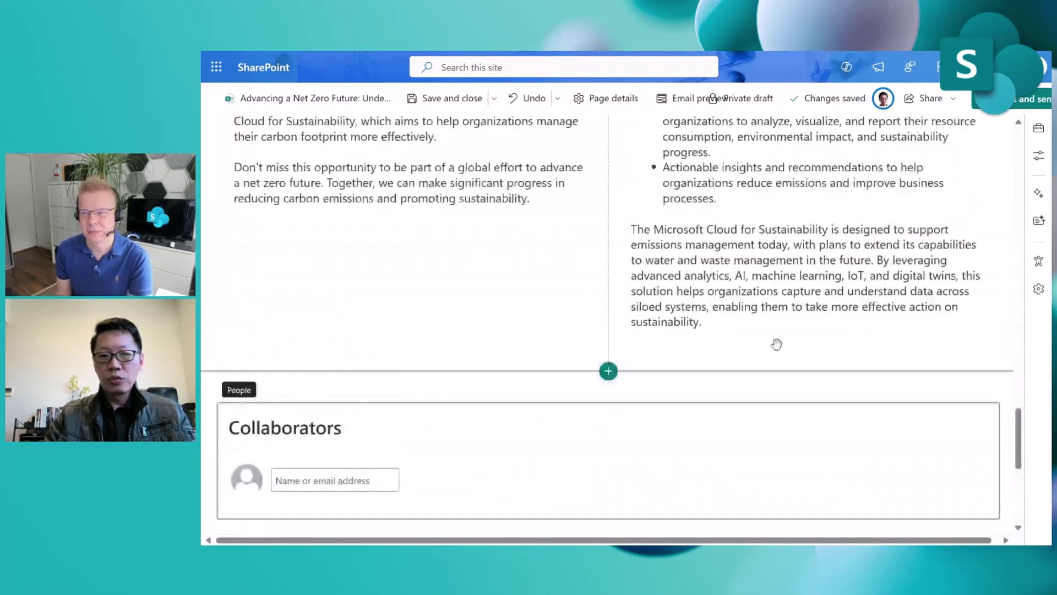
scroll(776, 345, up, 15)
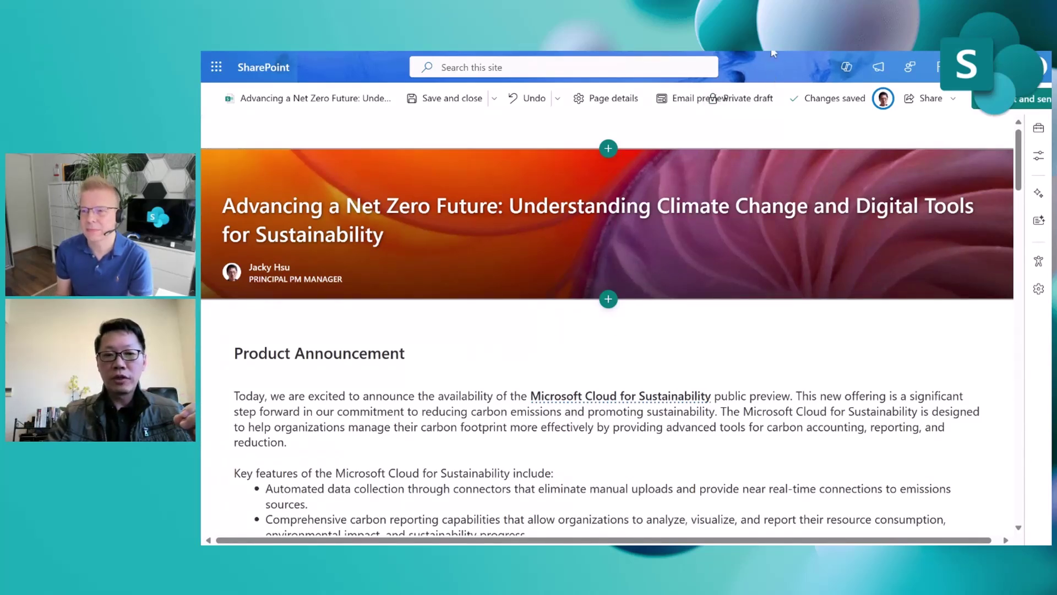
key(F5)
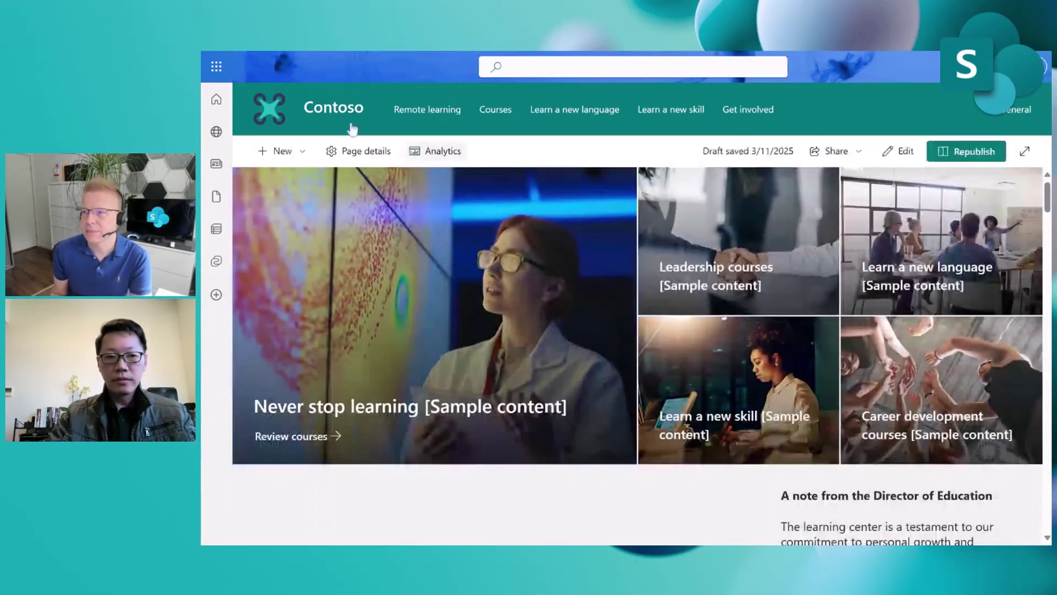
- Start a new Page with Copilot and attach AdvanceANetZeroFuture.docx as the source
click(283, 151)
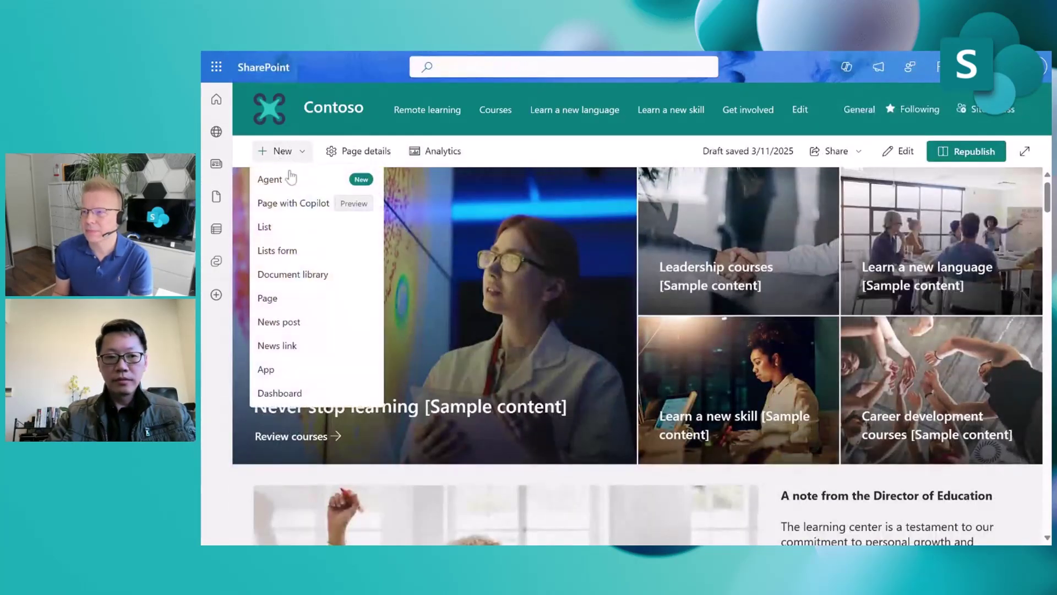
click(308, 201)
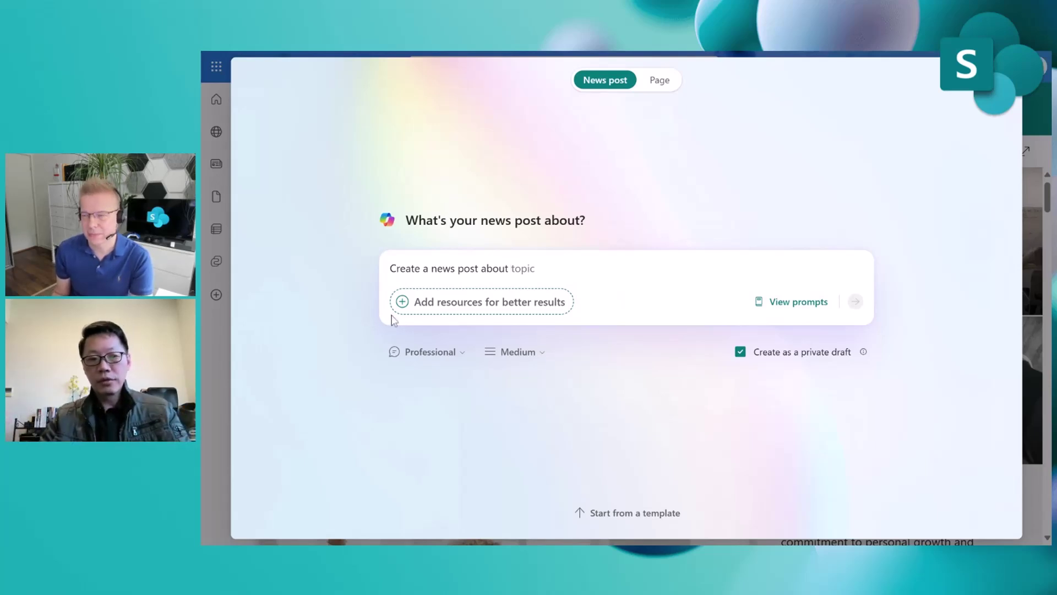
click(449, 313)
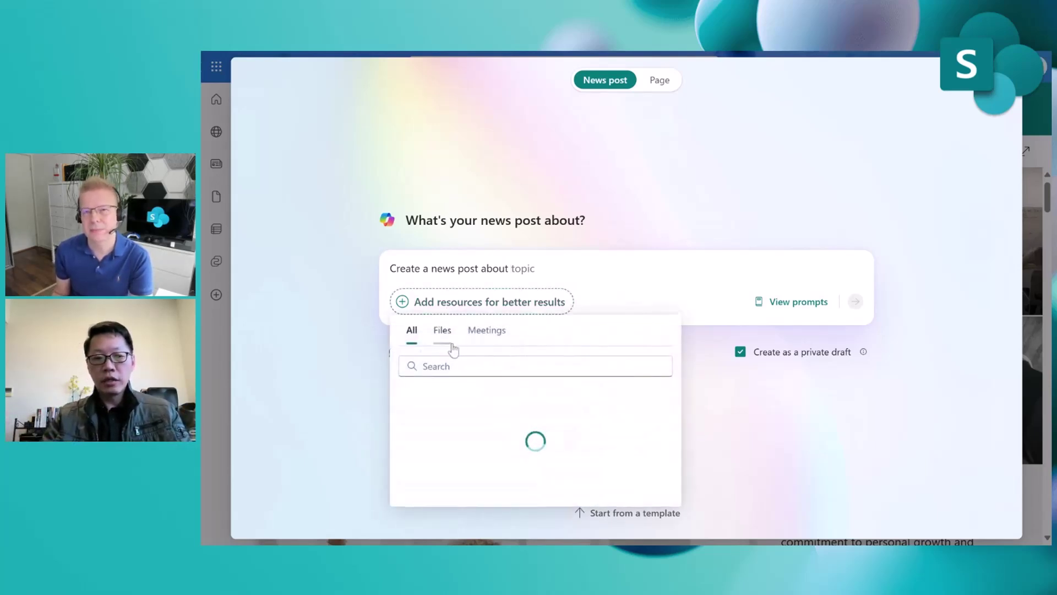
text(ad)
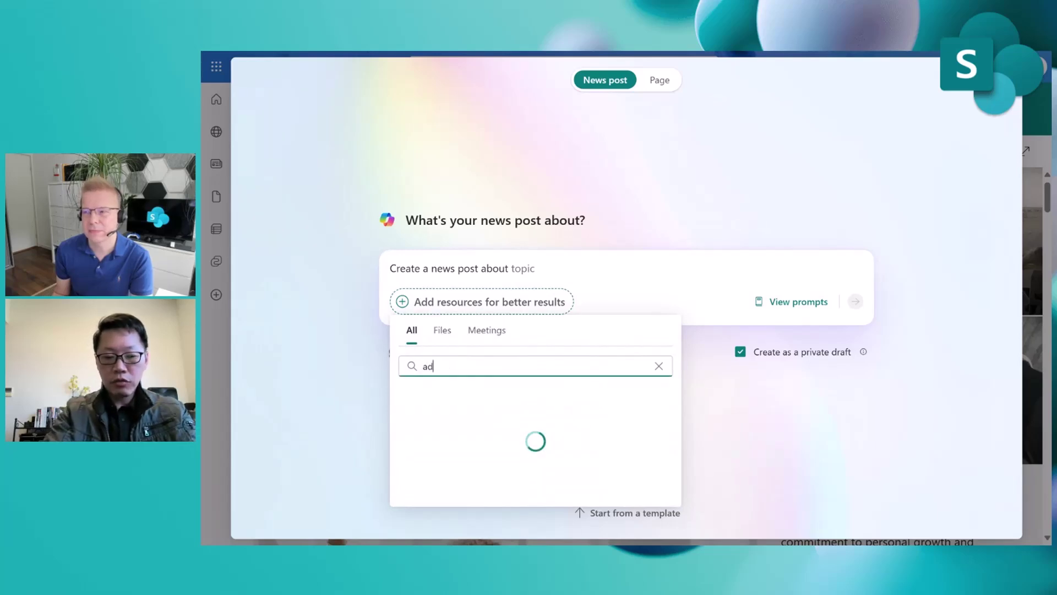
text(vance)
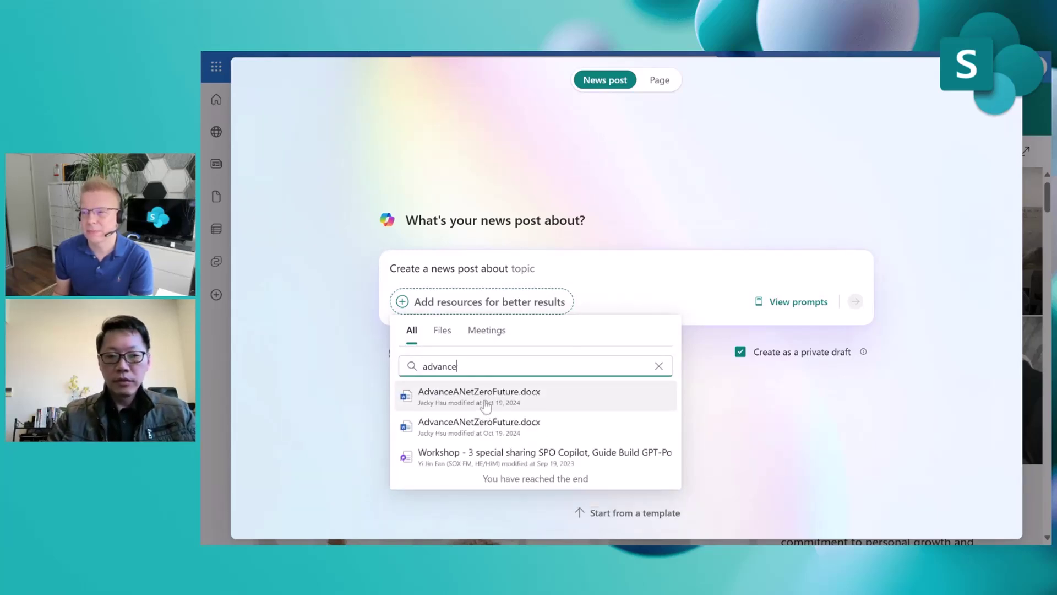
click(485, 395)
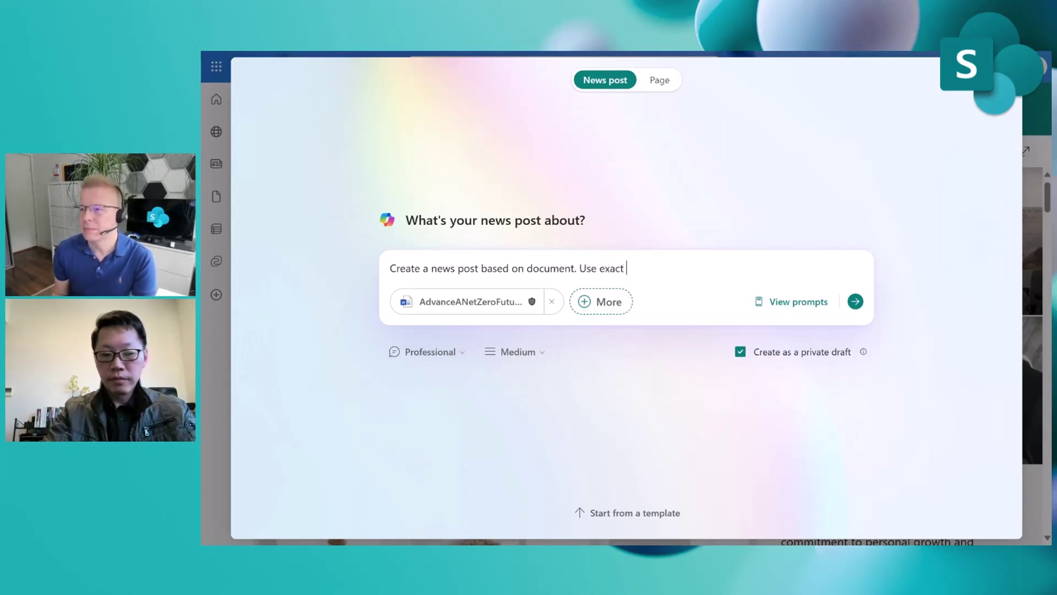
- Enter a prompt asking to keep the document's exact sections and words
text(same sections and words.)
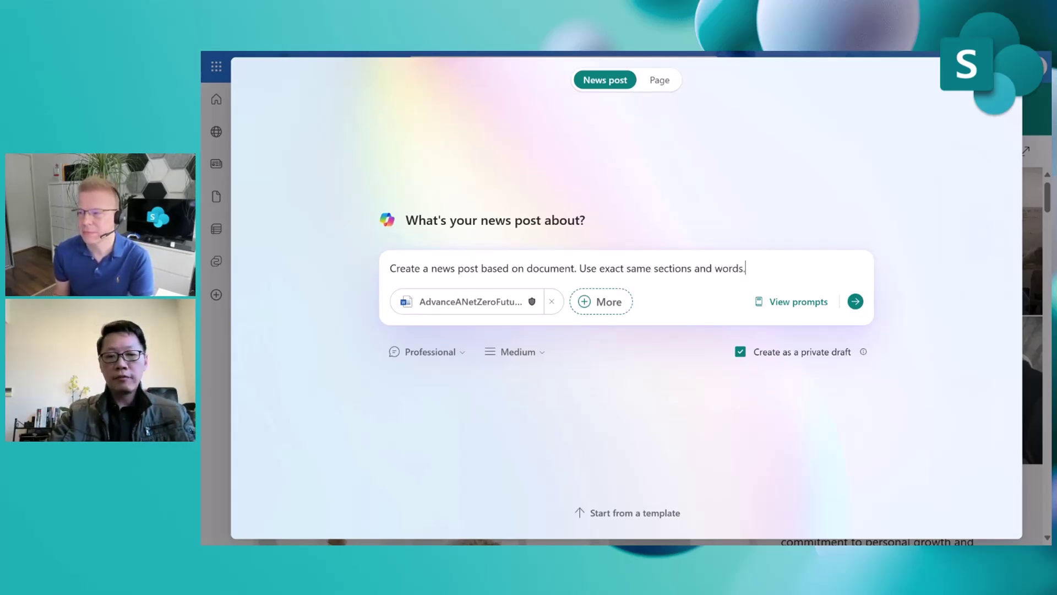
click(784, 308)
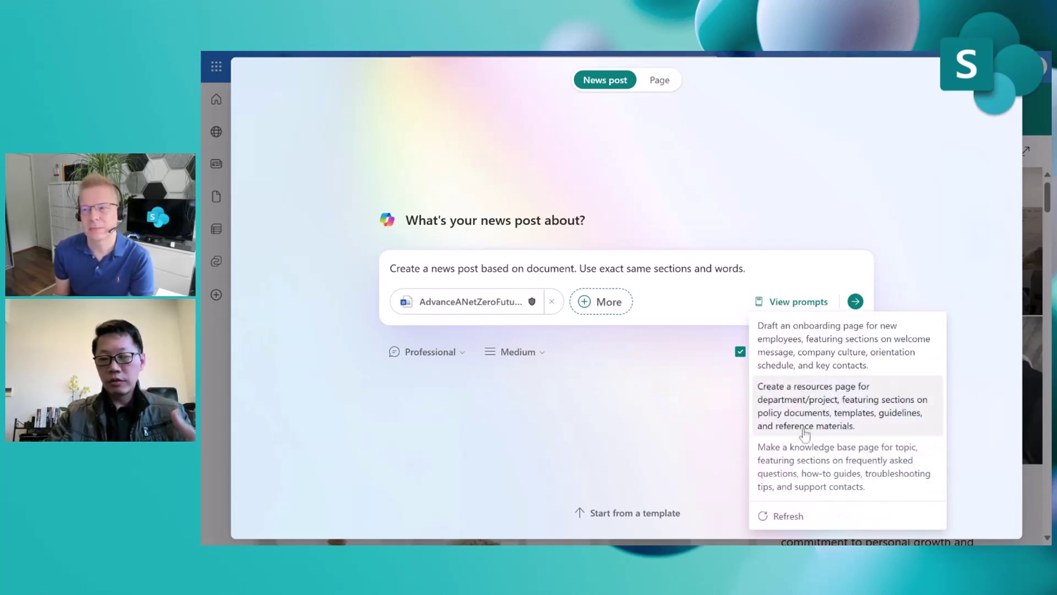
click(643, 384)
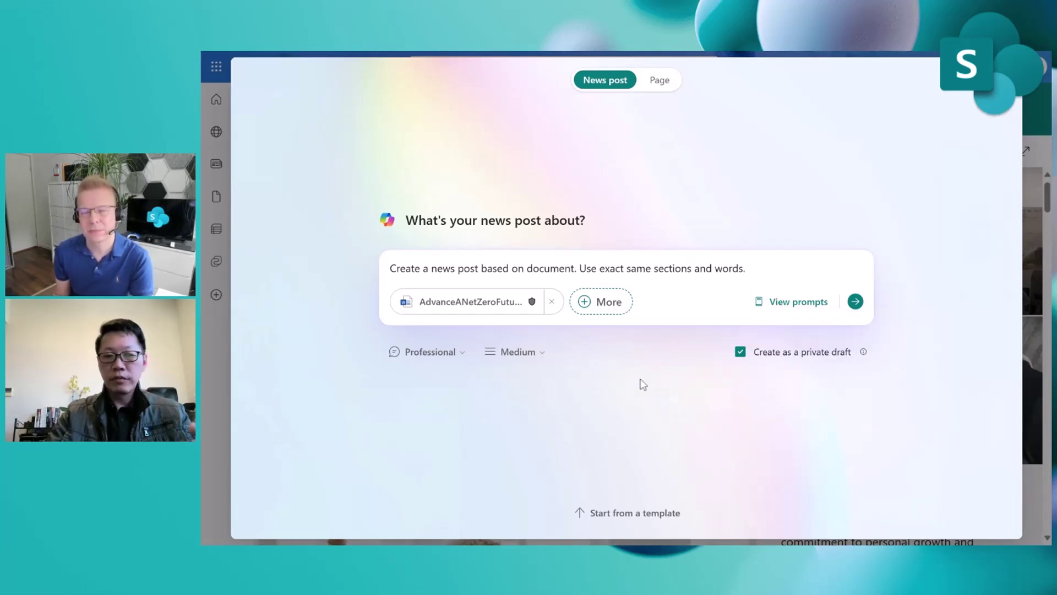
- Submit the prompt, stop Copilot partway through drafting, and keep the generated carbon accounting content
click(855, 303)
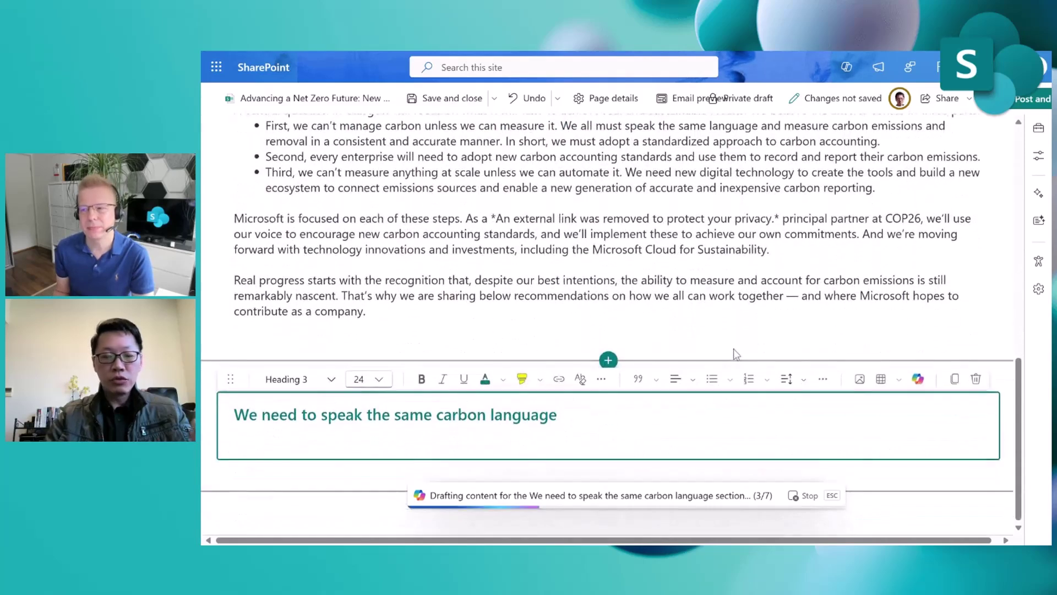
click(801, 495)
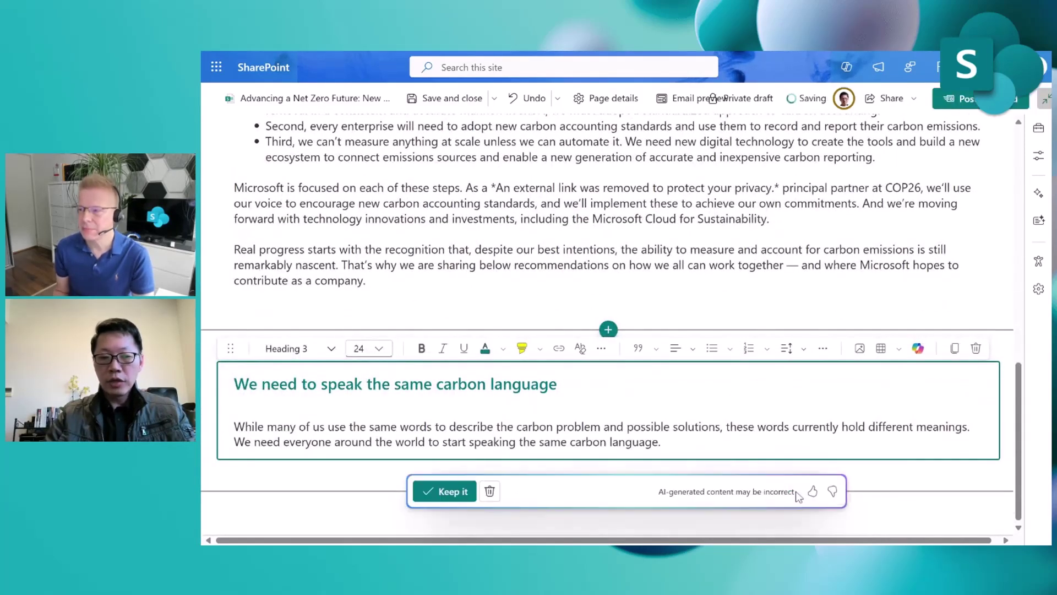
click(460, 487)
- Apply the Overlap design idea to the title banner, centring the title beneath the cable image
scroll(715, 341, up, 15)
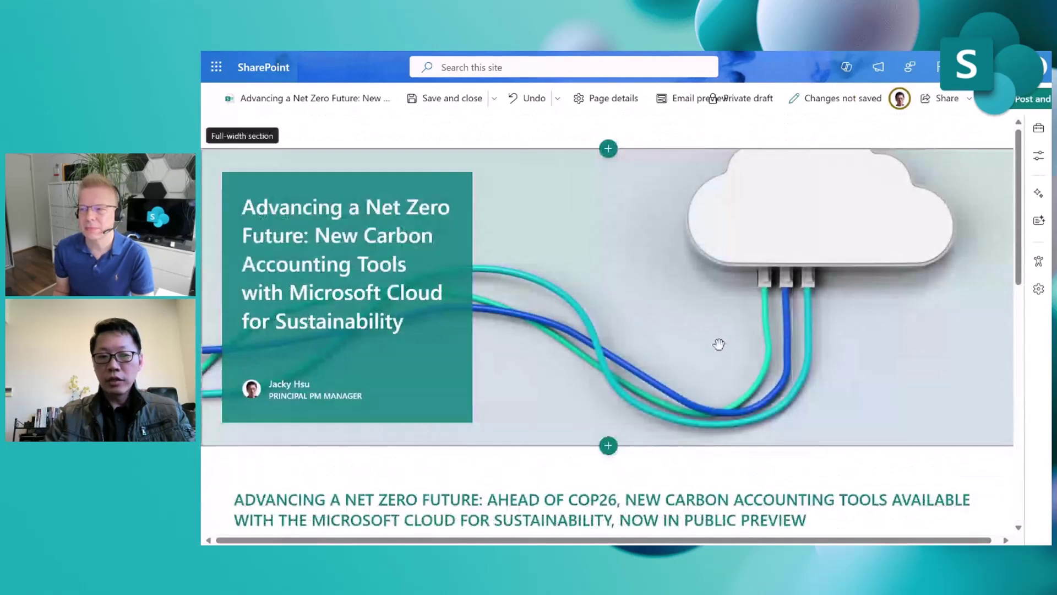
click(647, 335)
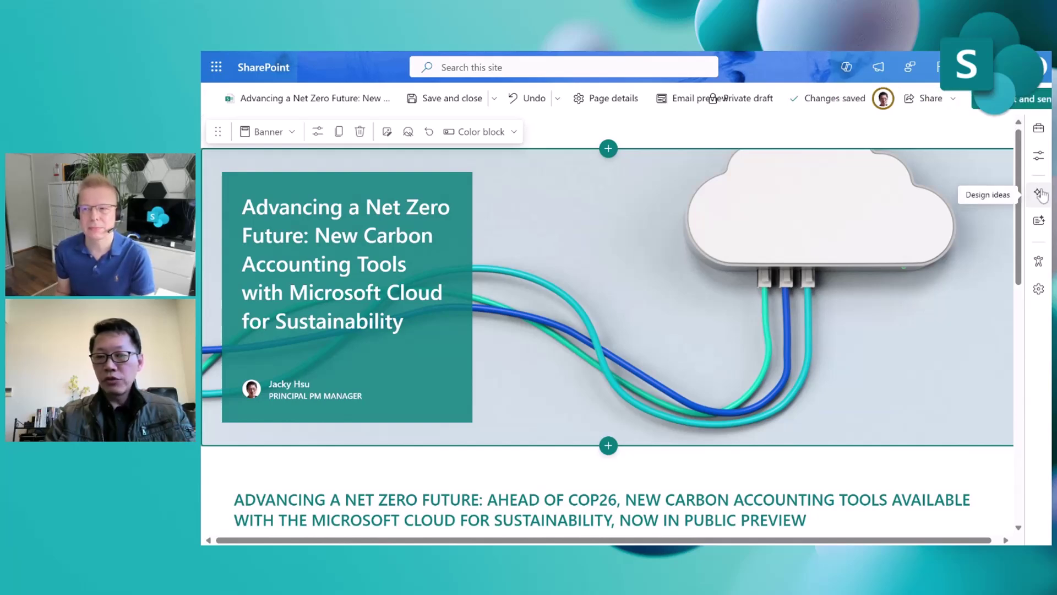
click(1039, 193)
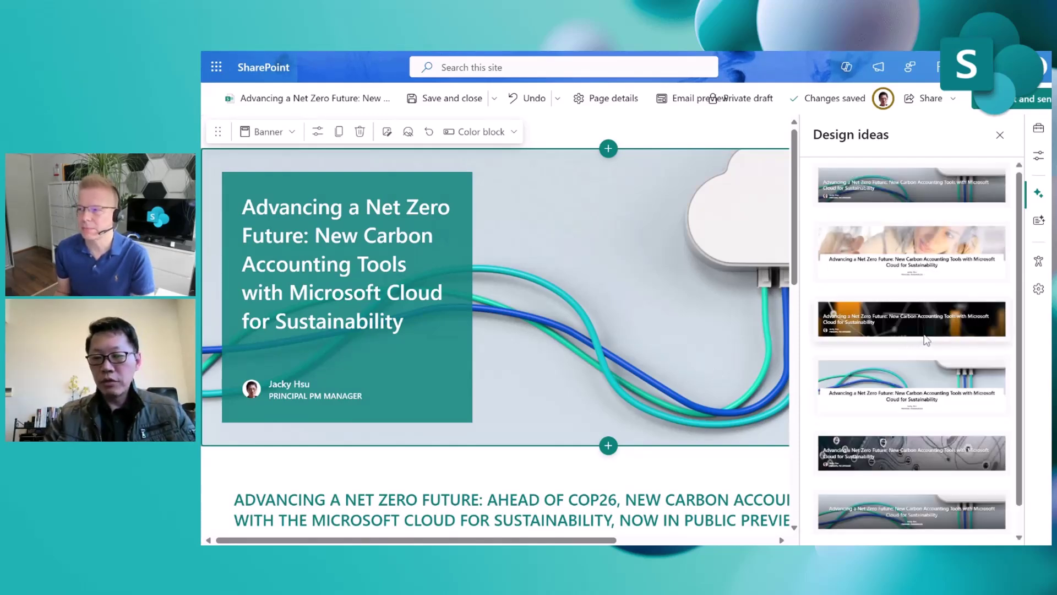
scroll(925, 337, down, 1)
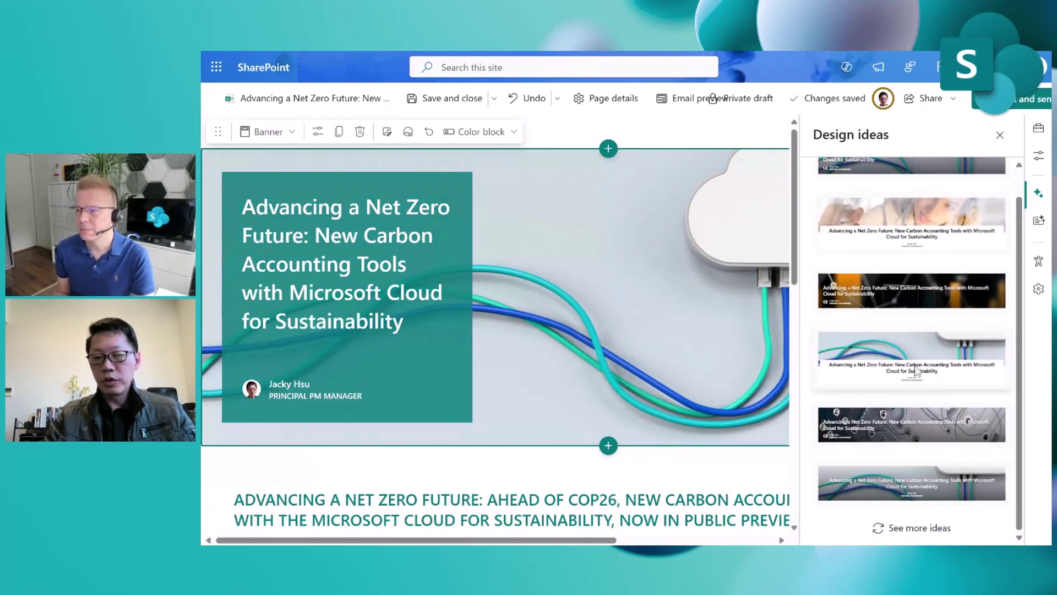
click(921, 345)
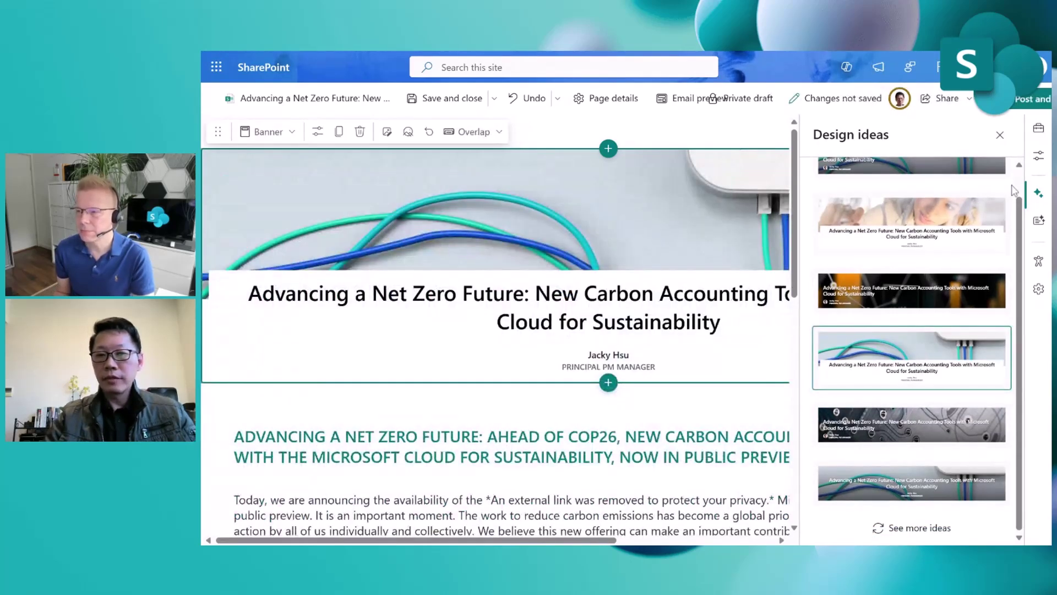
click(1000, 137)
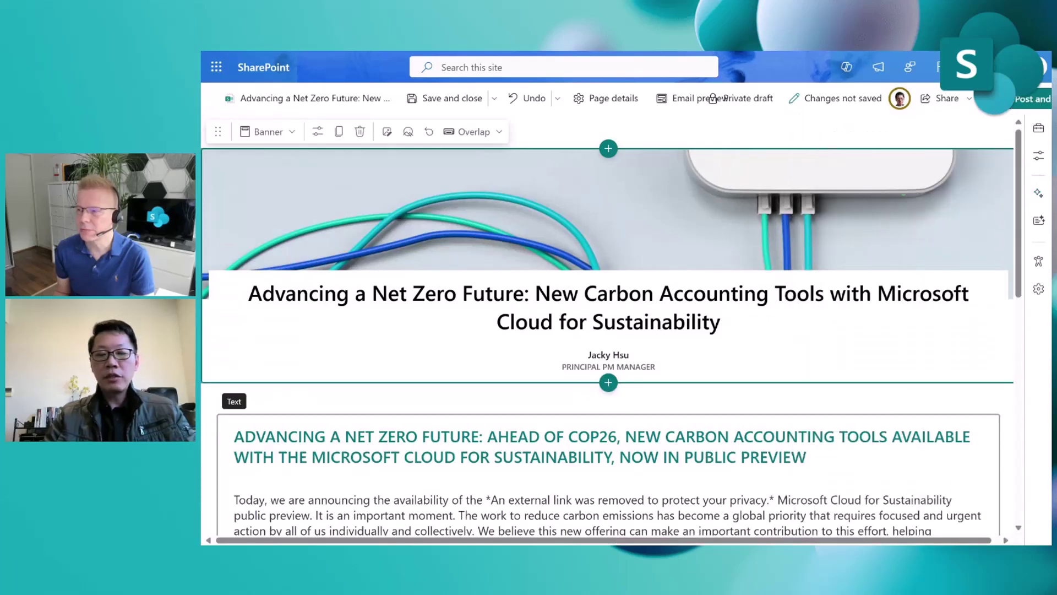